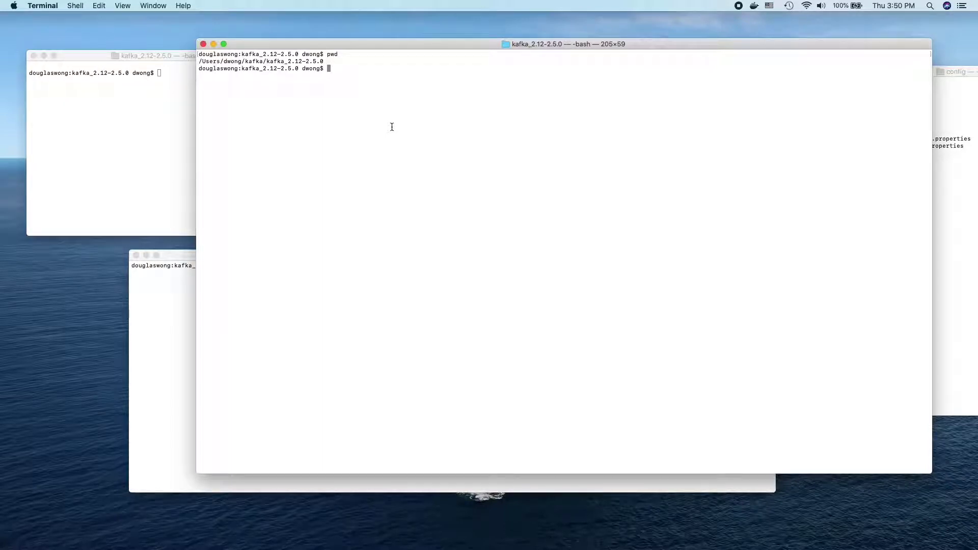
- Run jps to confirm the QuorumPeerMain and Kafka Java processes are running
type("jps")
key("Return")
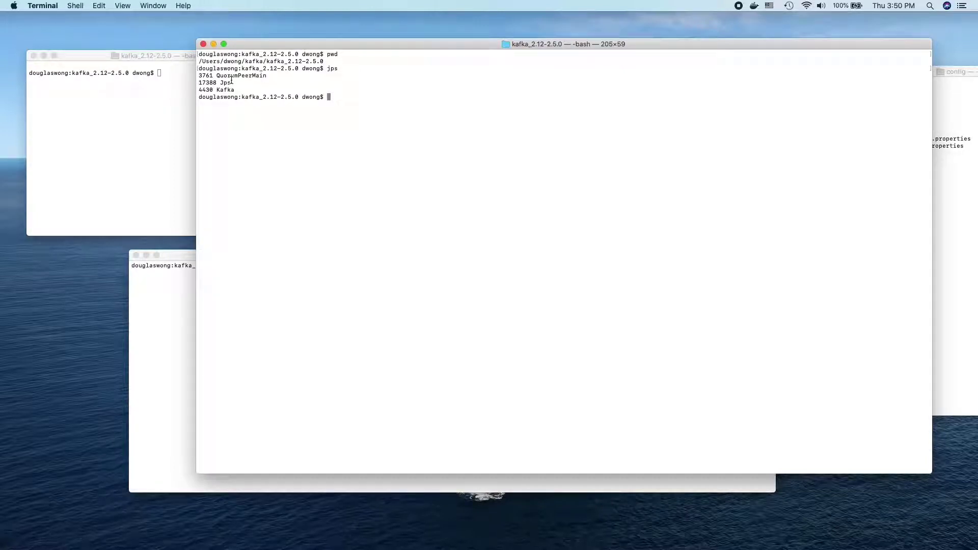
scroll(232, 82, "up", 3)
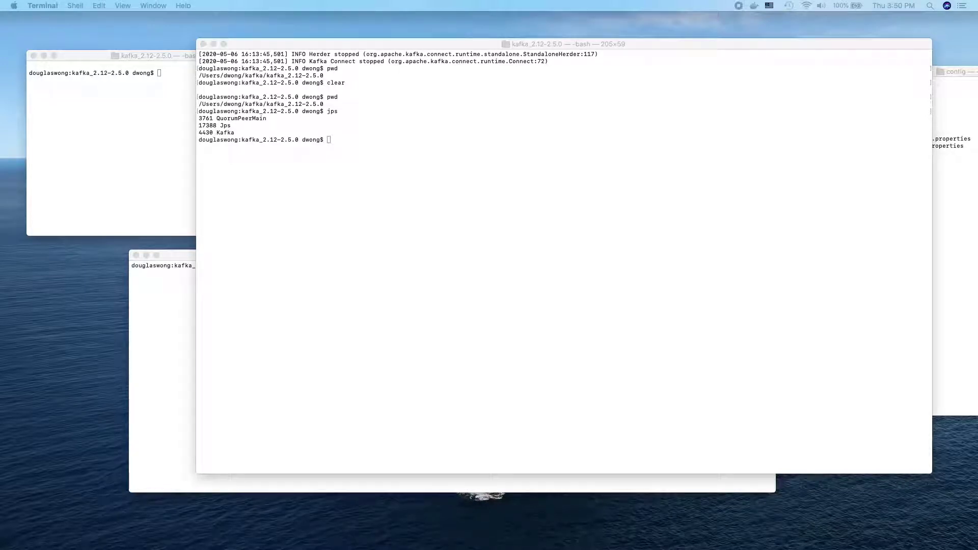
- In the lower Terminal, start kafka-console-producer.sh on topic test at localhost:9092
left_click(154, 389)
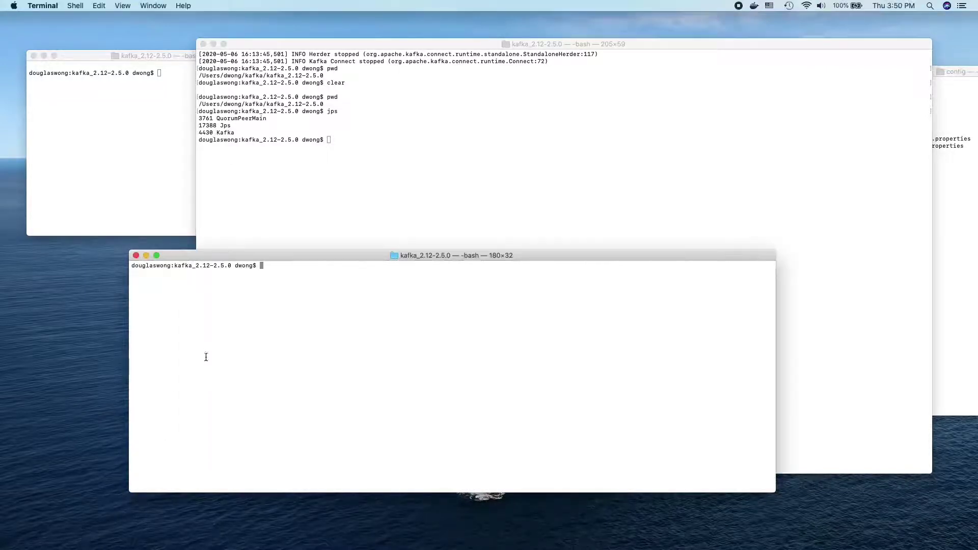
right_click(294, 344)
left_click(268, 323)
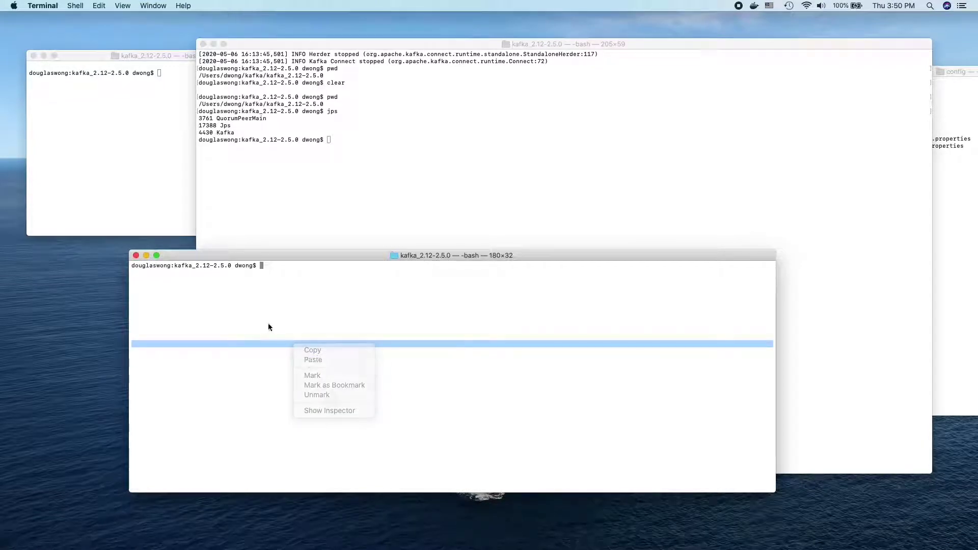
type("pwd")
key("Return")
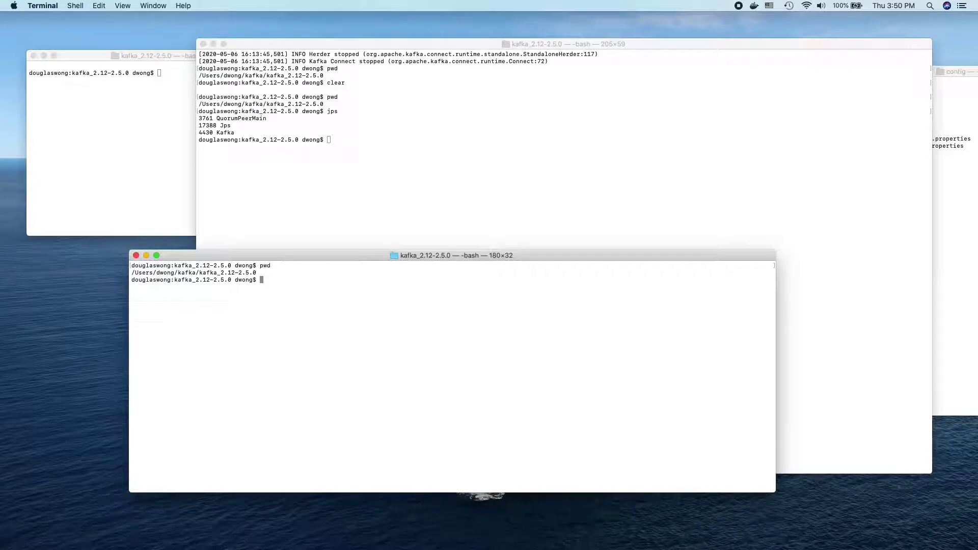
right_click(305, 347)
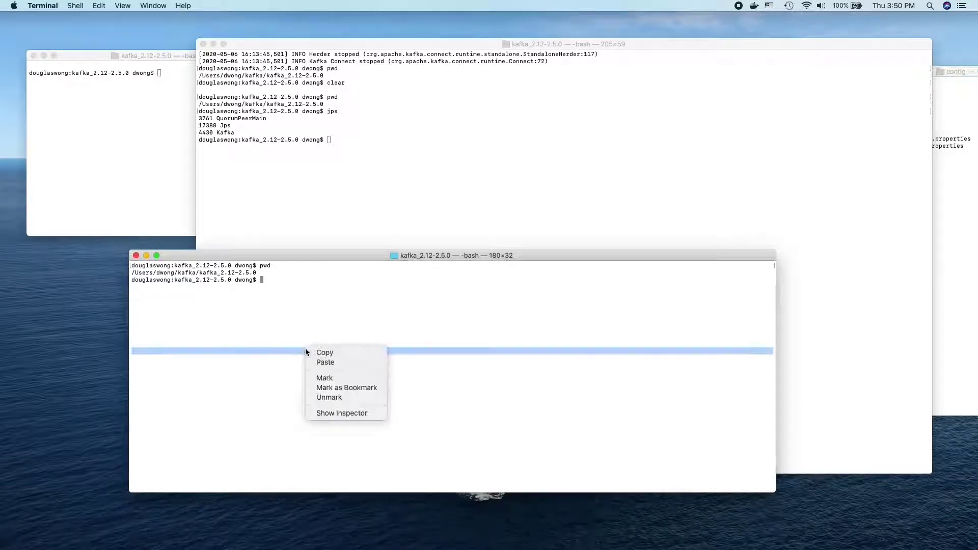
left_click(330, 363)
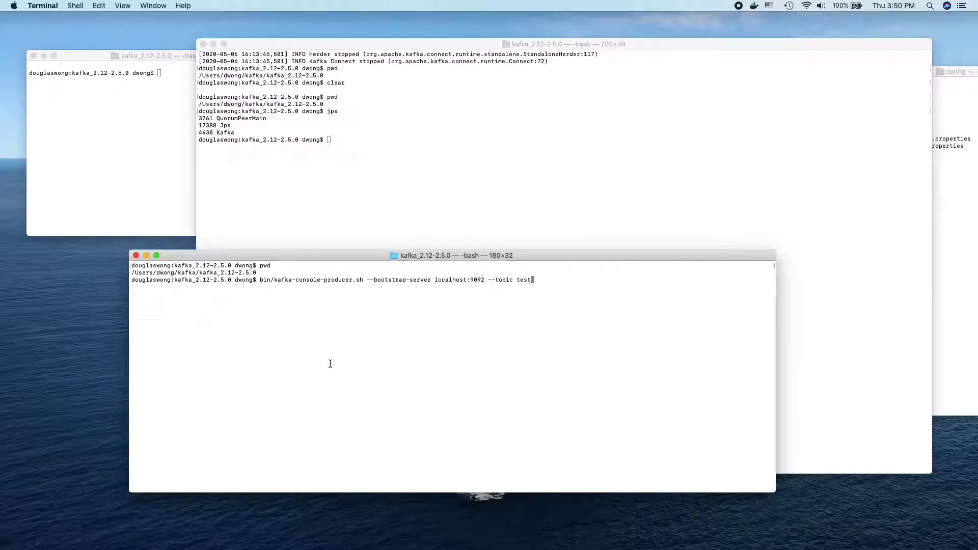
key("Return")
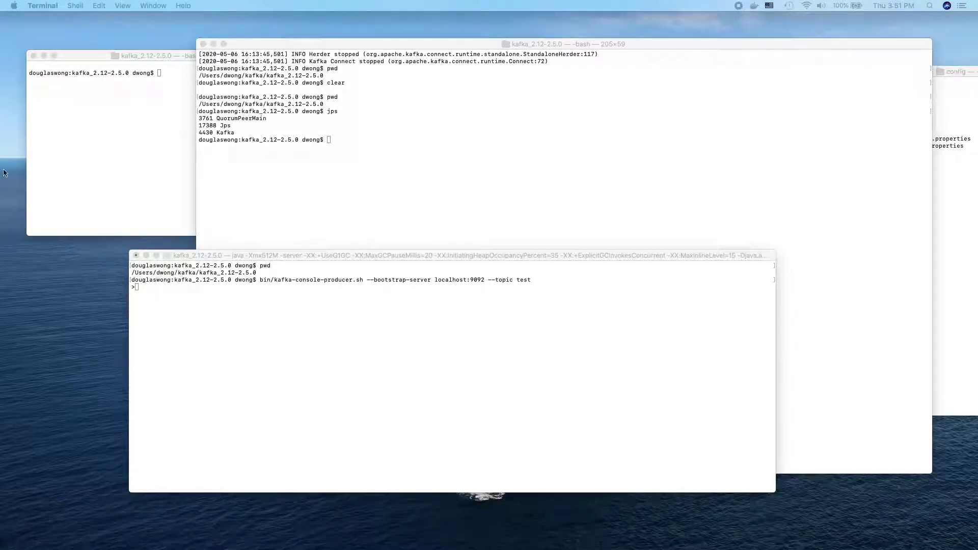
- In the left Terminal, start kafka-console-consumer.sh on topic test --from-beginning
left_click(173, 81)
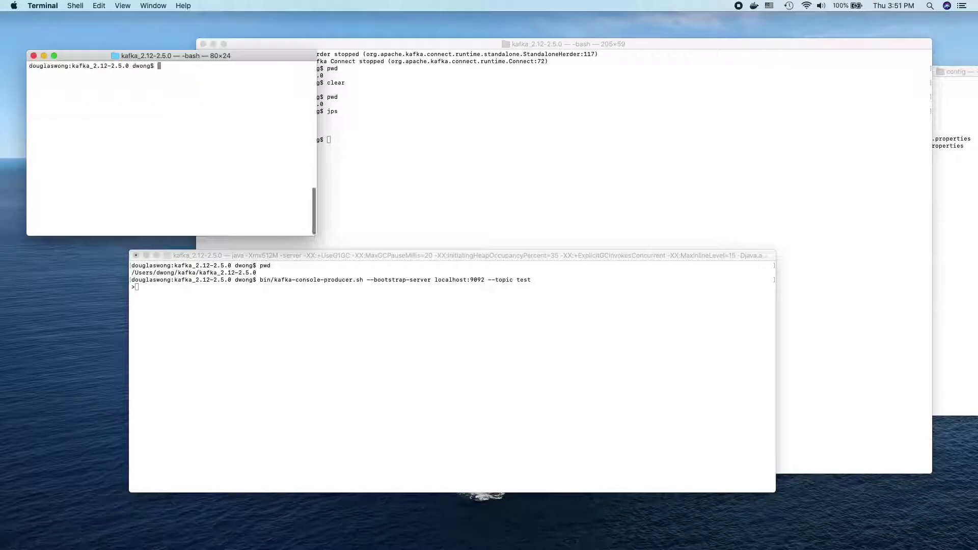
type("pwd")
key("Return")
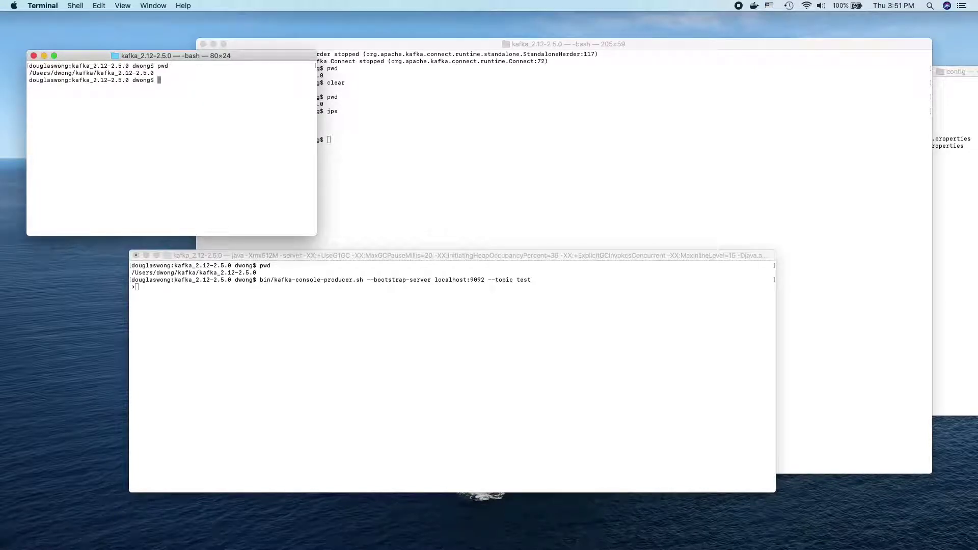
type("bin/kafka-console-consumer.sh --bootstrap-server localhost:9092 --topic test --from-beginning")
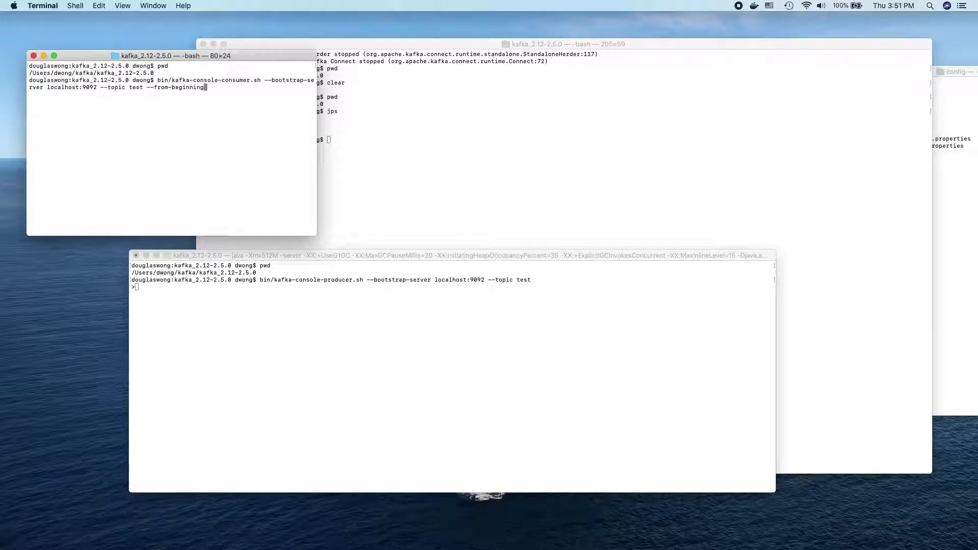
key("Return")
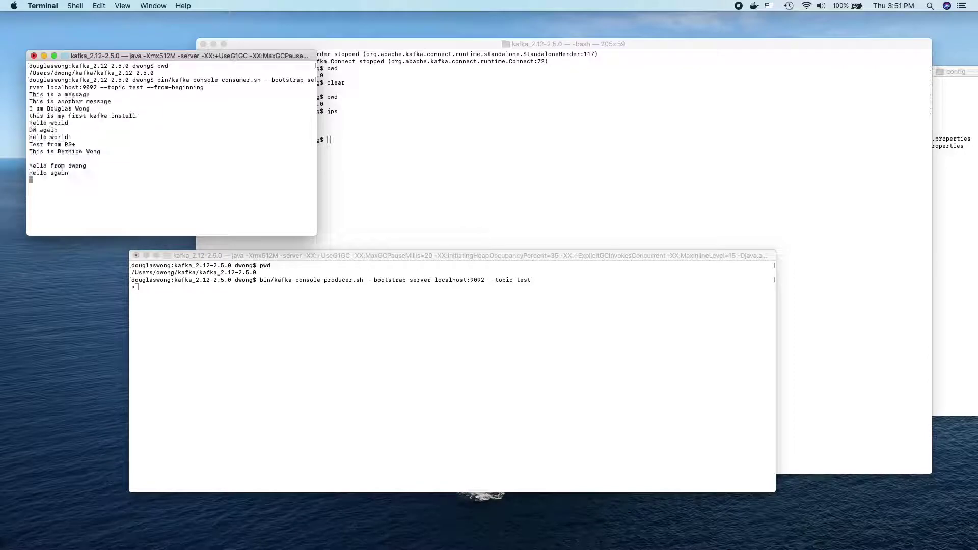
- Send 'This is a new message' from the producer terminal
left_click(243, 300)
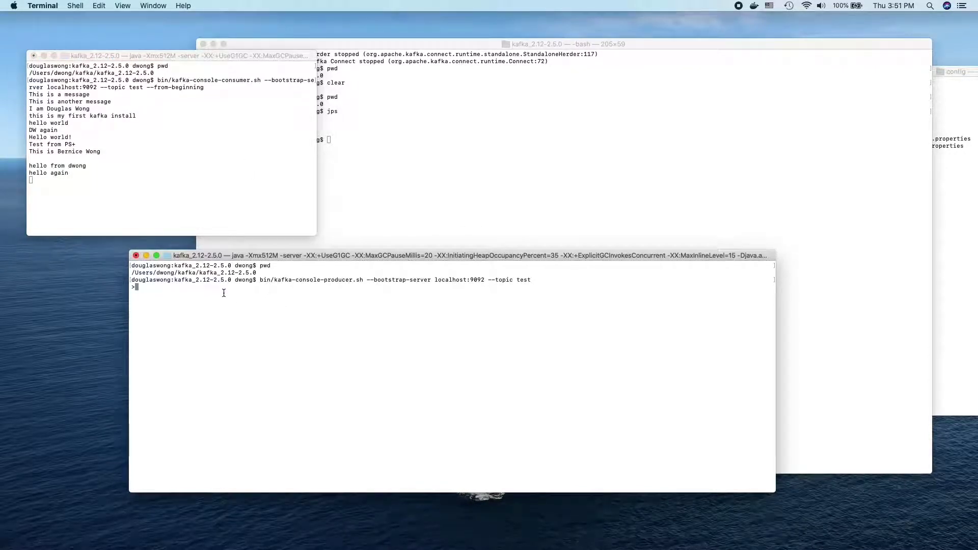
type("This is a new message")
key("Return")
- Scroll the sink connector README down to its Downloads and Quick Start sections
scroll(497, 356, "down", 5)
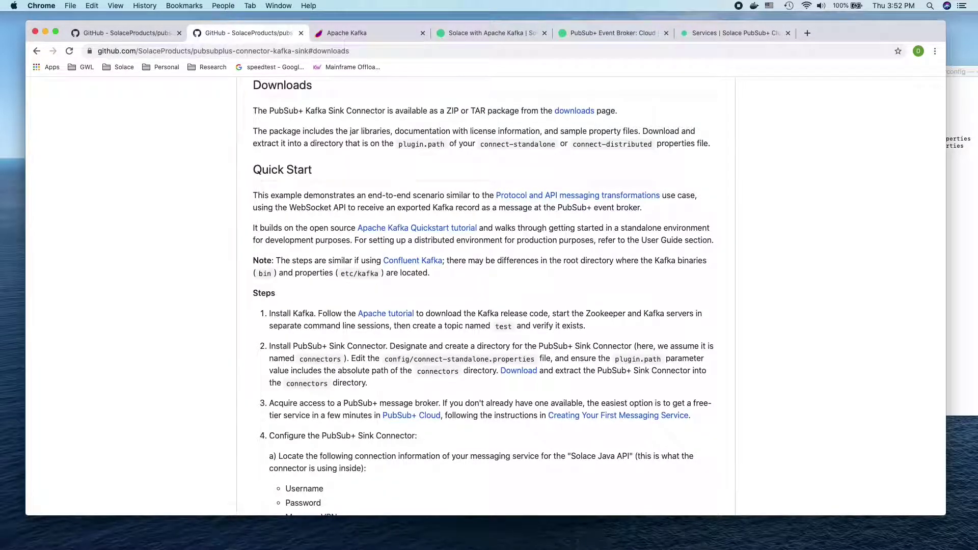
key("super+Tab")
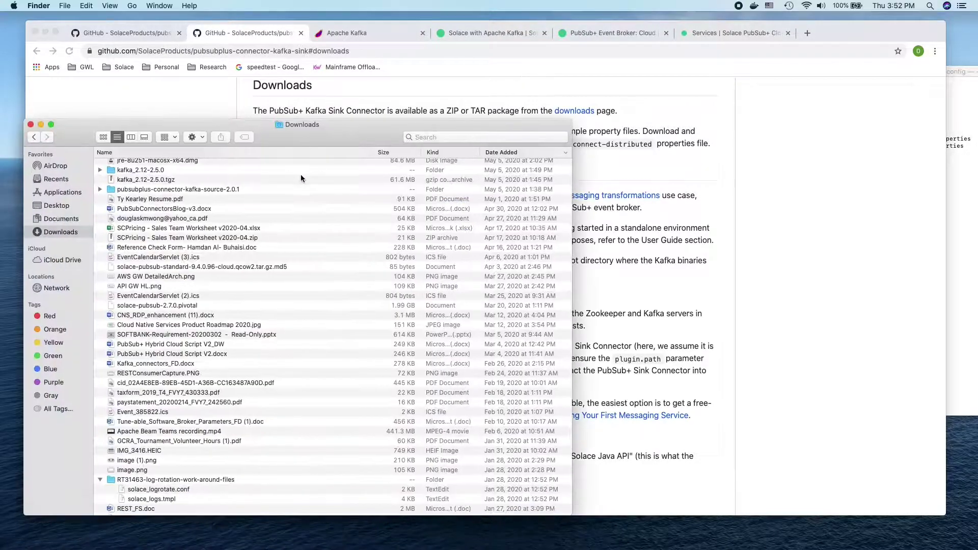
- Select pubsubplus-connector-kafka-sink-2.0.1.tar in Downloads, then minimize the Finder window
left_click(184, 173)
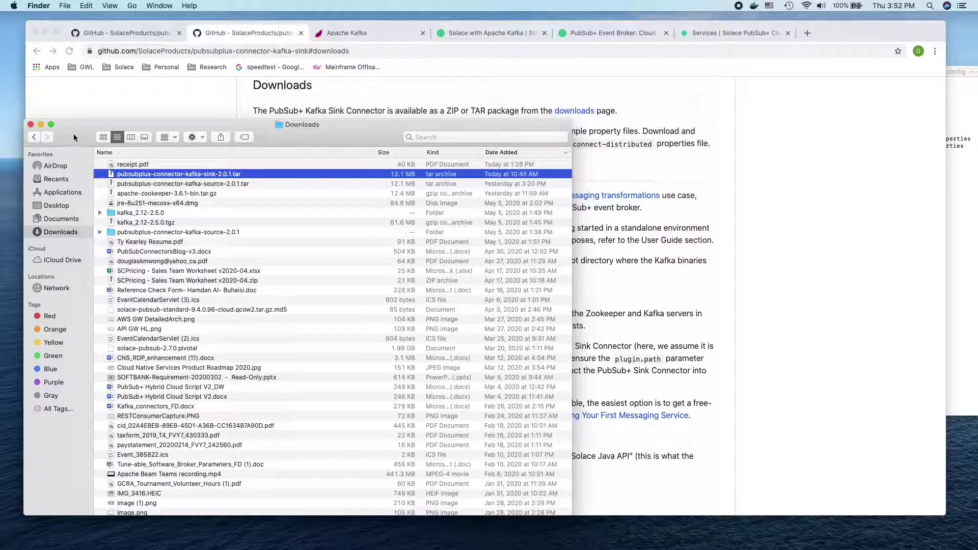
left_click(41, 124)
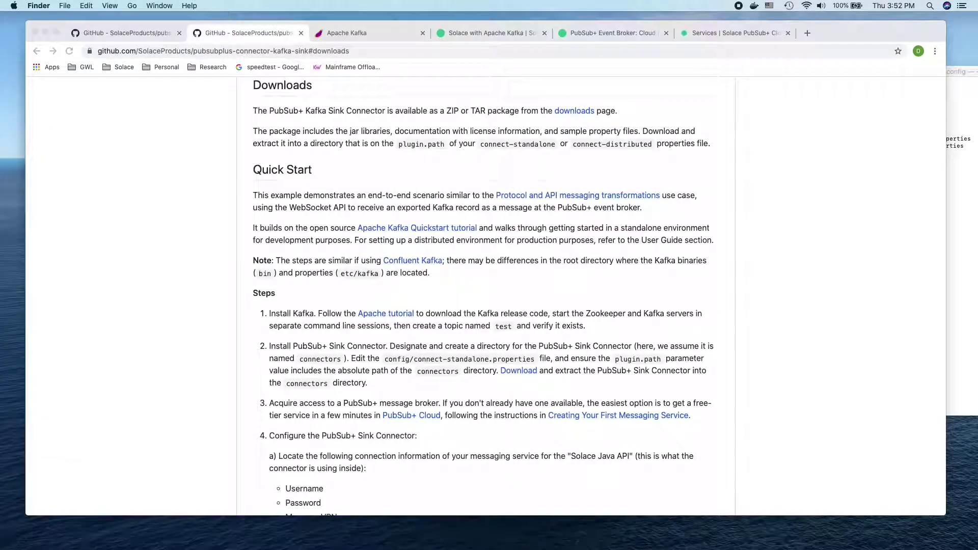
key("super+Tab")
- List the home folder's connectors directory, showing the sink-2.0.1 and source-2.0.1 connector folders
key("super+grave")
type("cd /Users/")
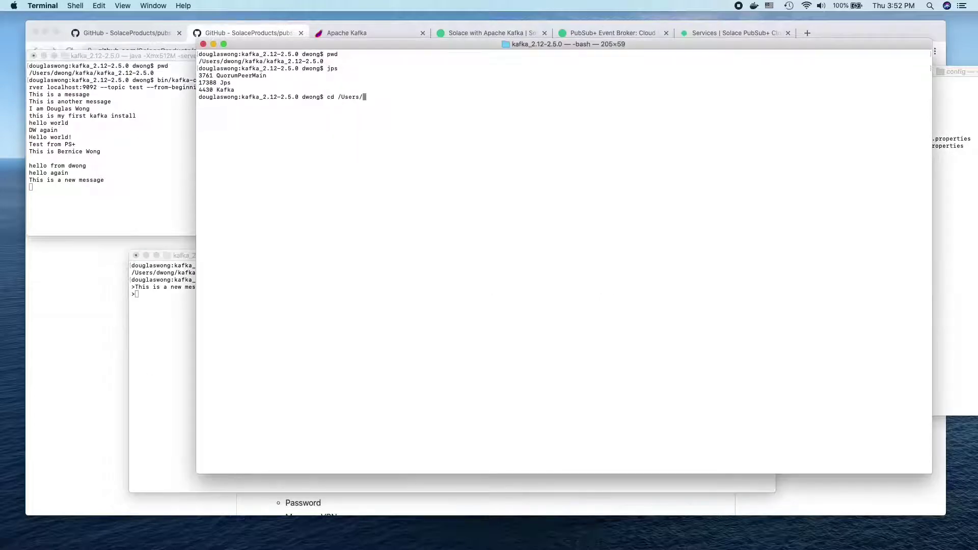
type("dwong")
key("Return")
type("ls")
key("Return")
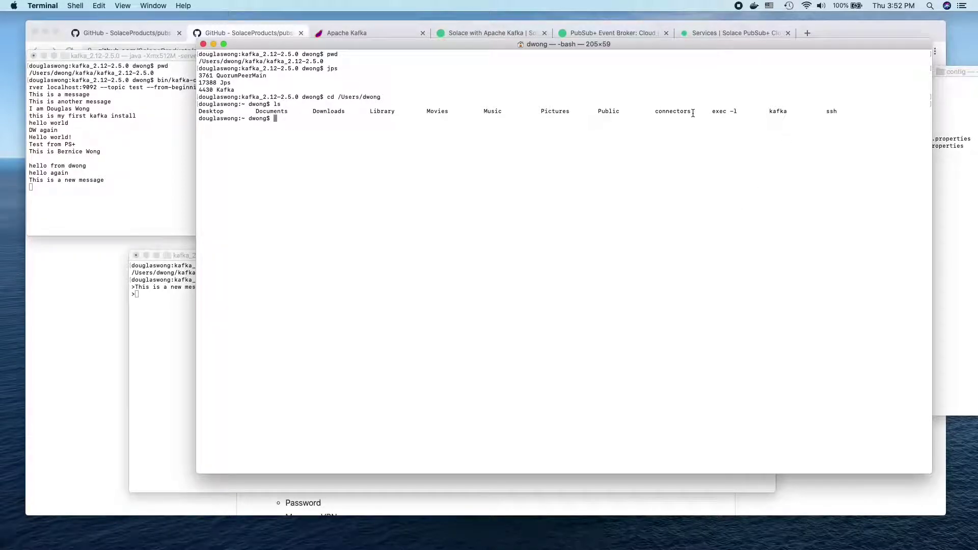
type("cd connectors")
key("Return")
type("ls")
key("Return")
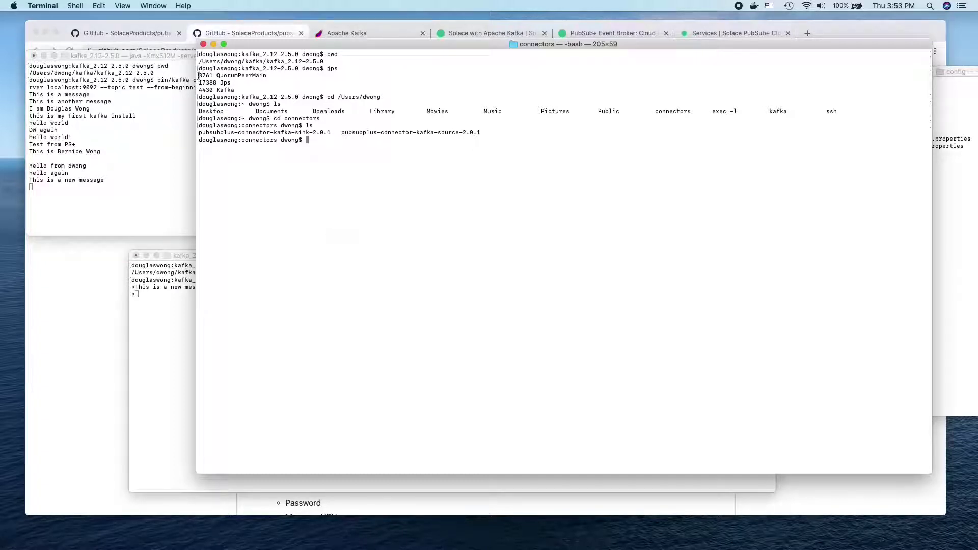
left_click(125, 34)
- Scroll the Source Connector README to Quick Start step 2's plugin.path instruction
scroll(461, 305, "down", 10)
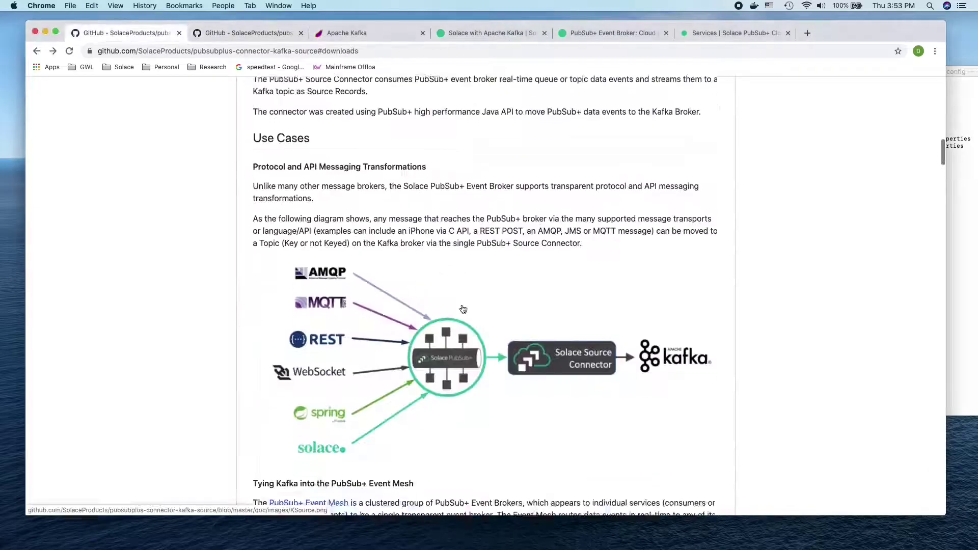
scroll(458, 305, "down", 10)
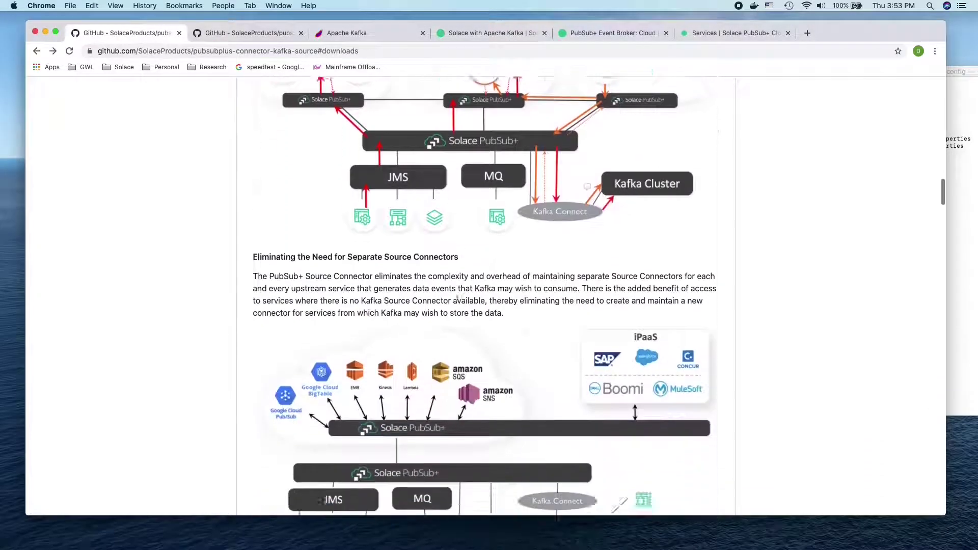
scroll(459, 305, "down", 5)
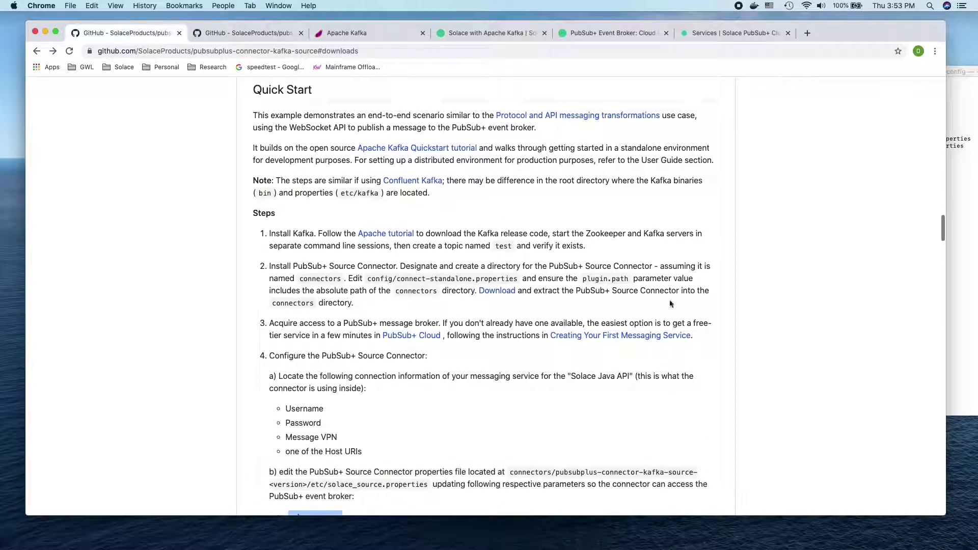
left_click_drag(584, 279, 628, 281)
left_click(631, 284)
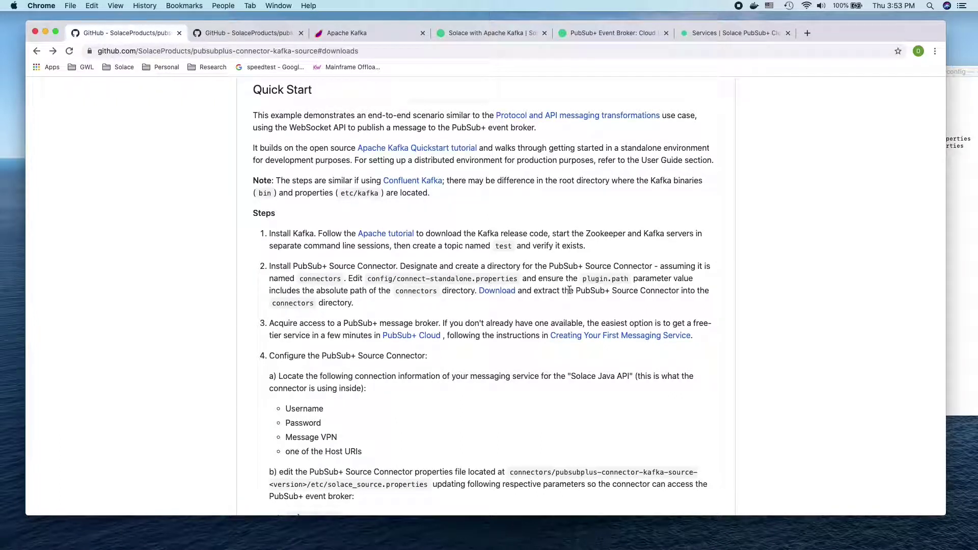
left_click(965, 319)
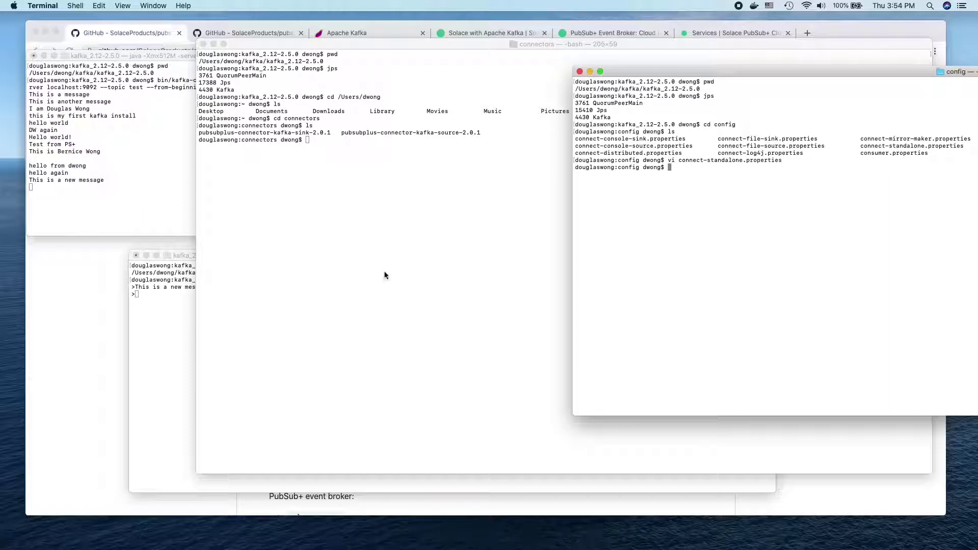
- Move into kafka/kafka_2.12-2.5.0 and return to the GitHub Quick Start steps
left_click(590, 72)
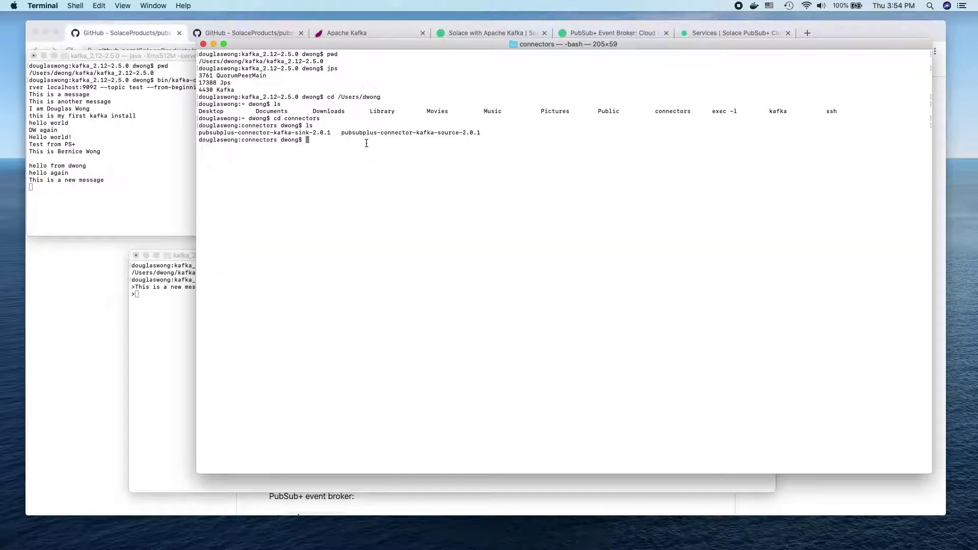
type("cd ../")
key("Return")
type("pwd")
key("Return")
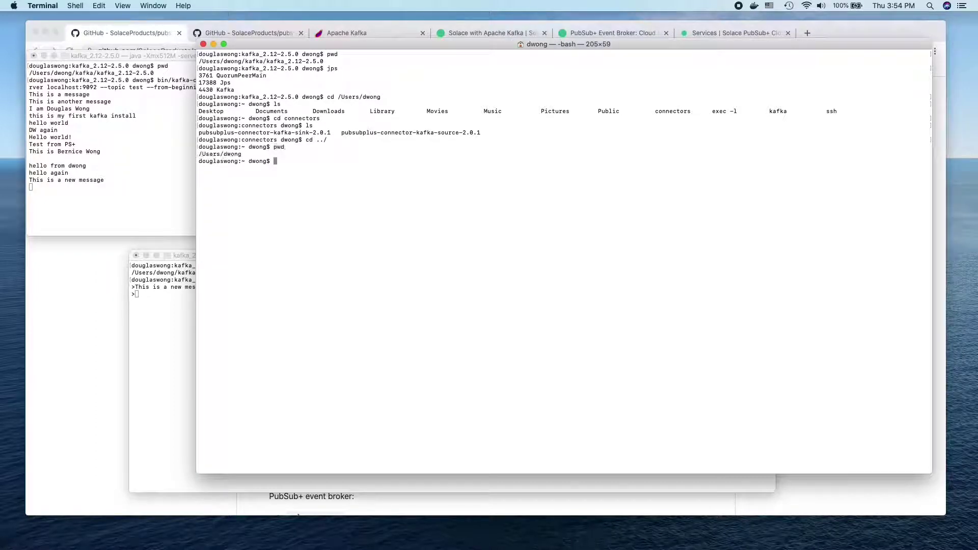
type("cd kafka")
key("Return")
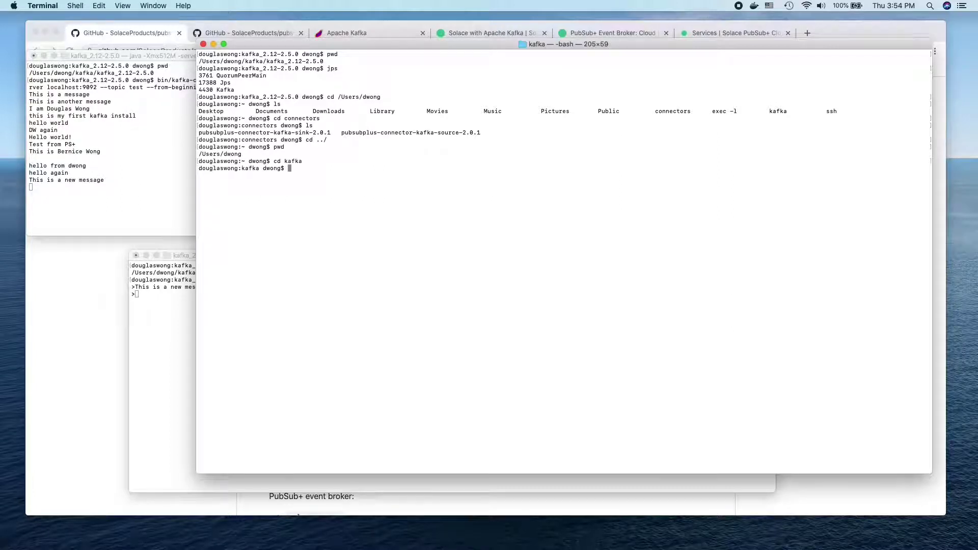
type("cd ka")
key("Tab")
key("Return")
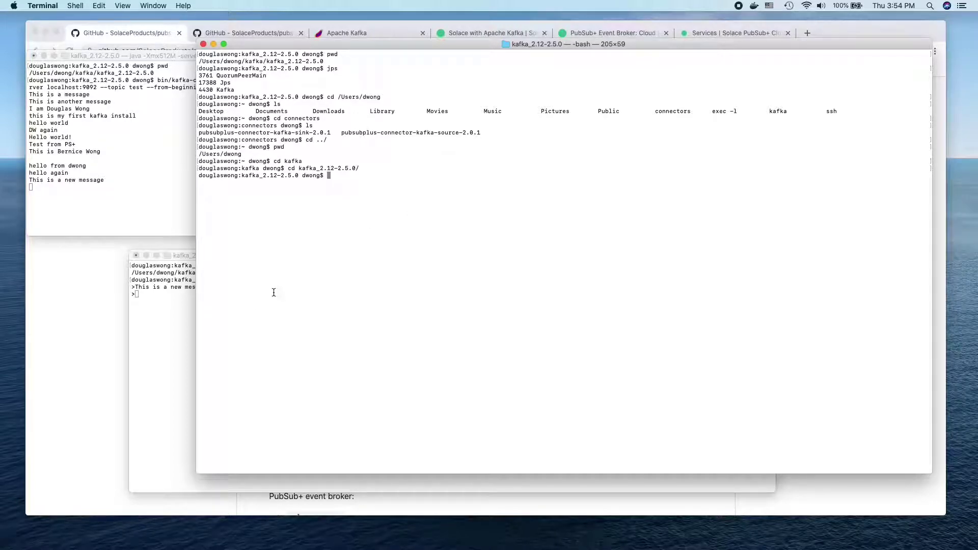
left_click(143, 35)
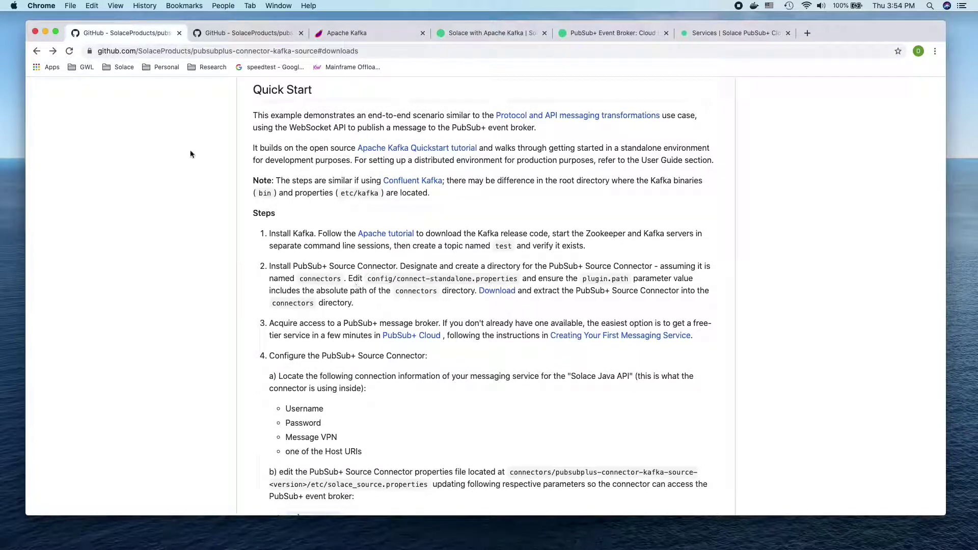
- Verify plugin.path in config/connect-standalone.properties points to the connectors folder, and save with :wq
key("super+Tab")
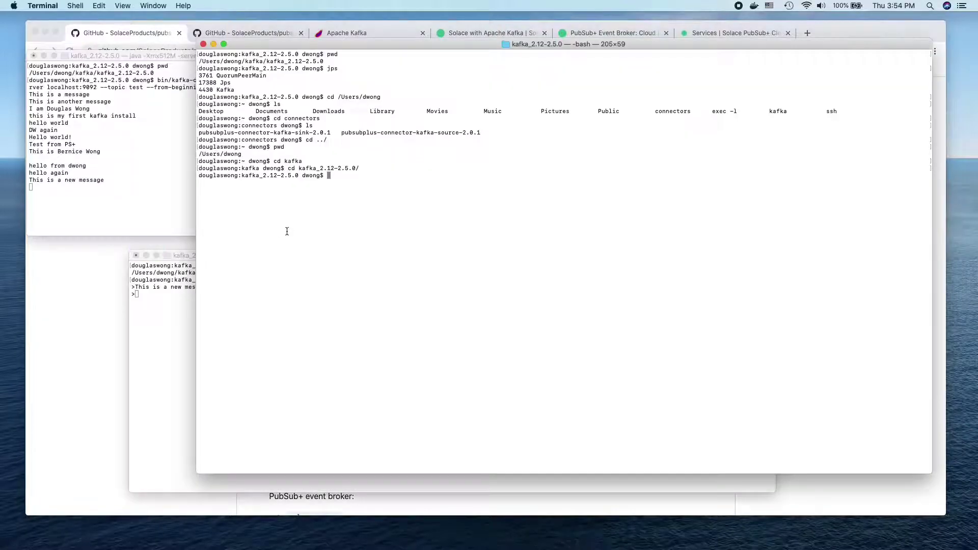
type("cd cponfig")
key("Return")
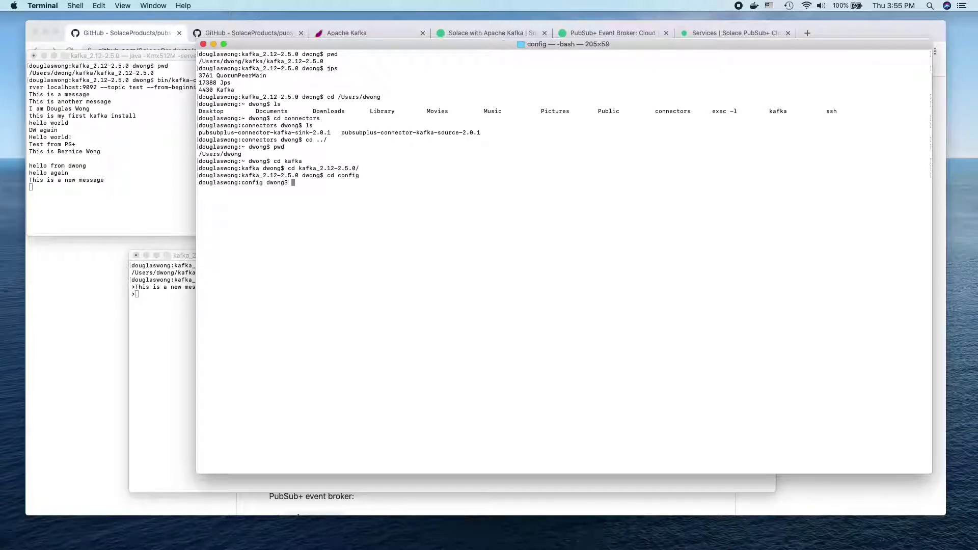
type("vi connect-standalone.properties")
key("Return")
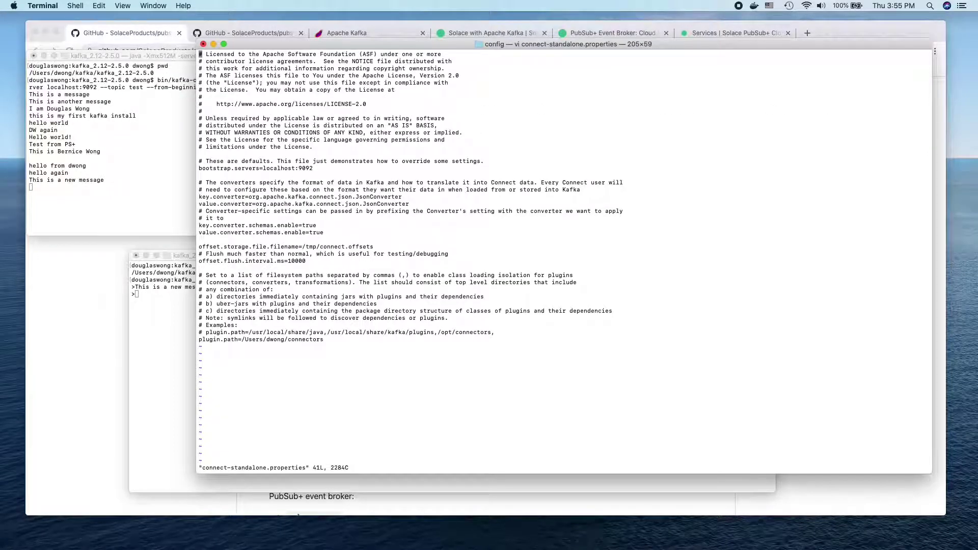
key("Down")
key("Down")
key("Down")
key("Down")
key("Down")
key("Down")
key("Down")
key("Down")
key("Down")
key("Down")
key("Down")
key("Down")
key("Down")
key("Down")
key("Down")
key("Down")
key("Down")
key("Down")
key("Down")
key("Down")
key("Down")
key("Down")
key("Down")
key("Down")
key("Down")
key("Down")
key("Down")
key("Down")
key("Down")
key("Down")
key("Down")
key("Down")
key("Down")
key("Down")
key("Down")
key("Down")
key("Right")
key("Right")
key("Right")
key("Right")
key("Right")
key("Right")
key("Right")
key("Right")
key("Right")
key("Right")
key("Right")
key("Right")
key("Right")
key("Right")
key("Right")
key("Right")
key("Right")
key("Right")
key("Right")
key("Right")
key("Right")
key("Right")
key("Right")
key("Right")
key("Right")
key("Right")
key("Right")
key("Right")
key("Right")
key("Right")
key("Right")
key("Right")
key("Right")
key("Right")
type(":wq")
key("Return")
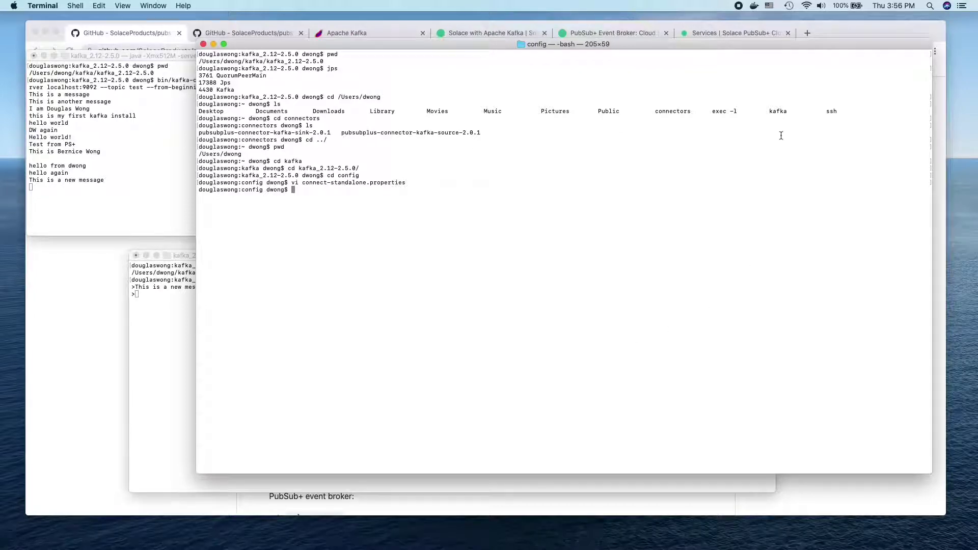
left_click(638, 33)
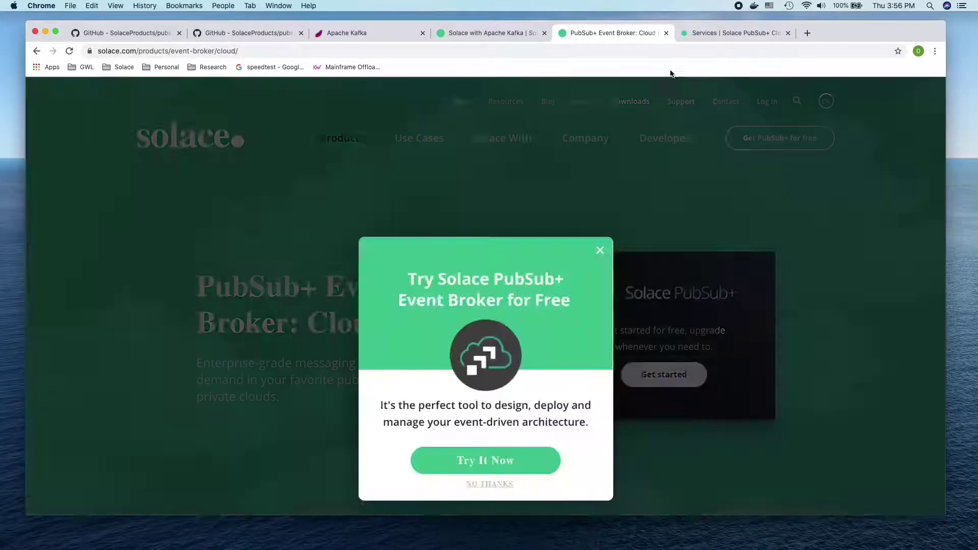
- Sign in to PubSub+ Cloud and open the Montreal Developer service under Messaging Services
left_click(723, 33)
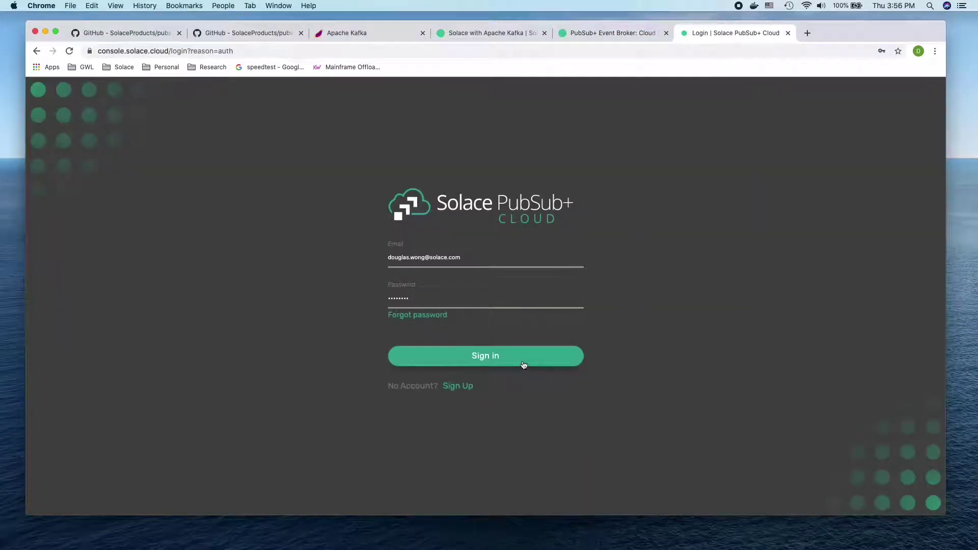
left_click(576, 362)
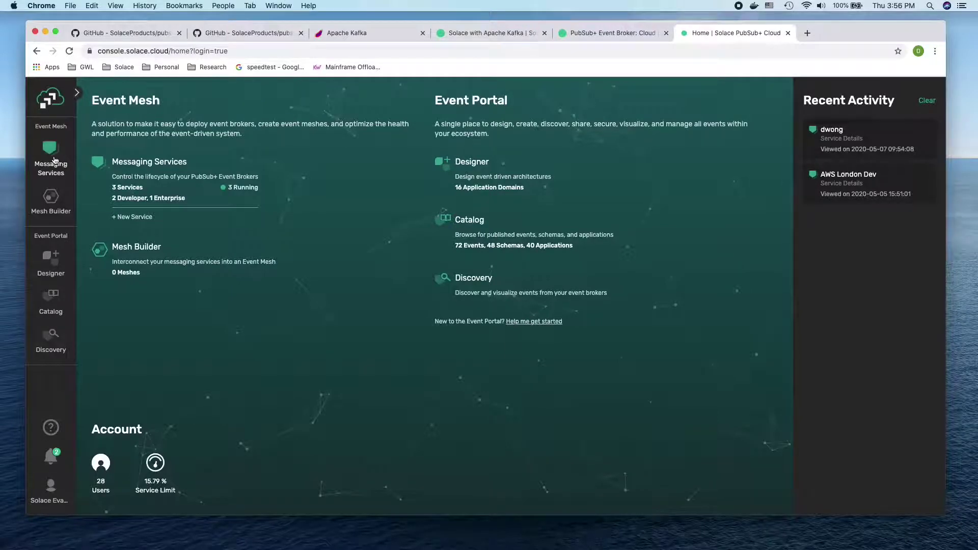
left_click(50, 159)
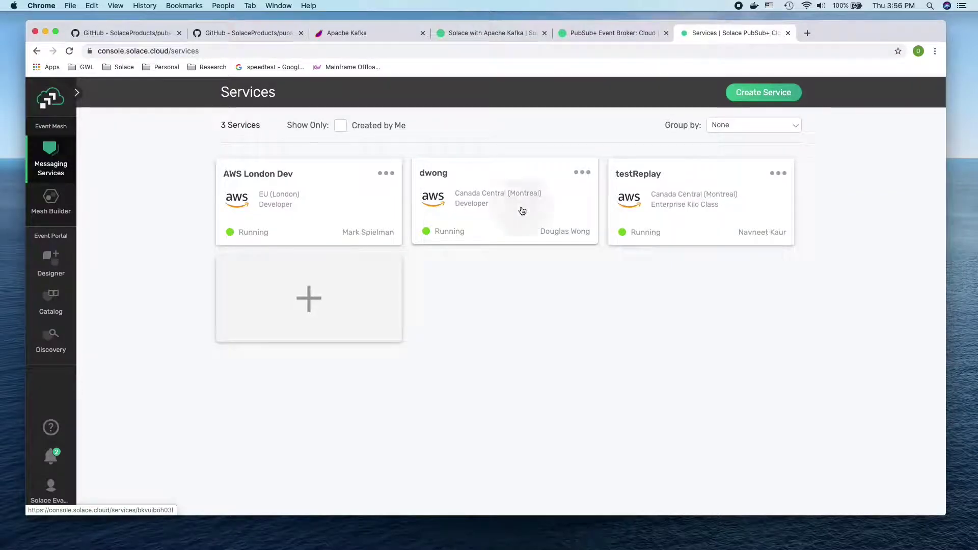
left_click(524, 213)
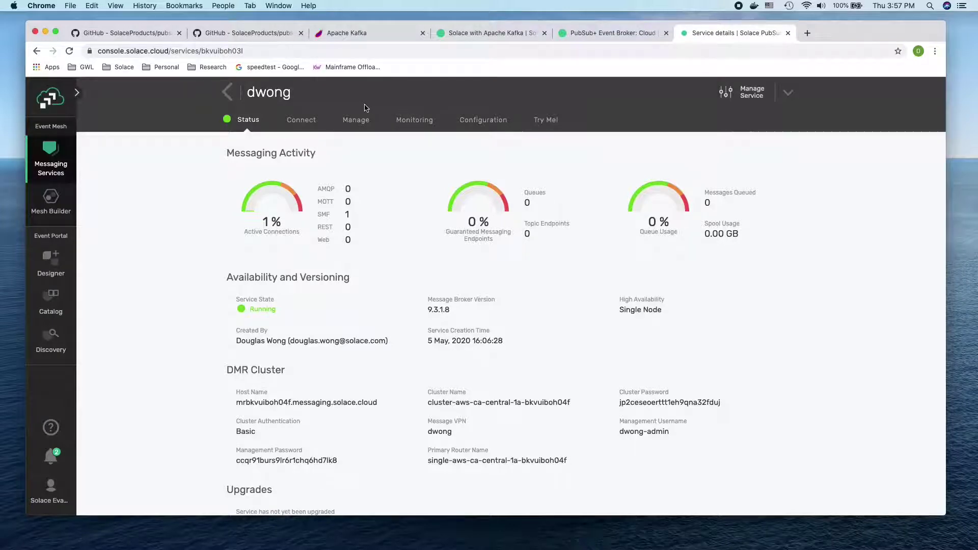
- Open the Montreal service's Try Me! page with Publisher and Subscriber panels preset to topic try-me
left_click(553, 126)
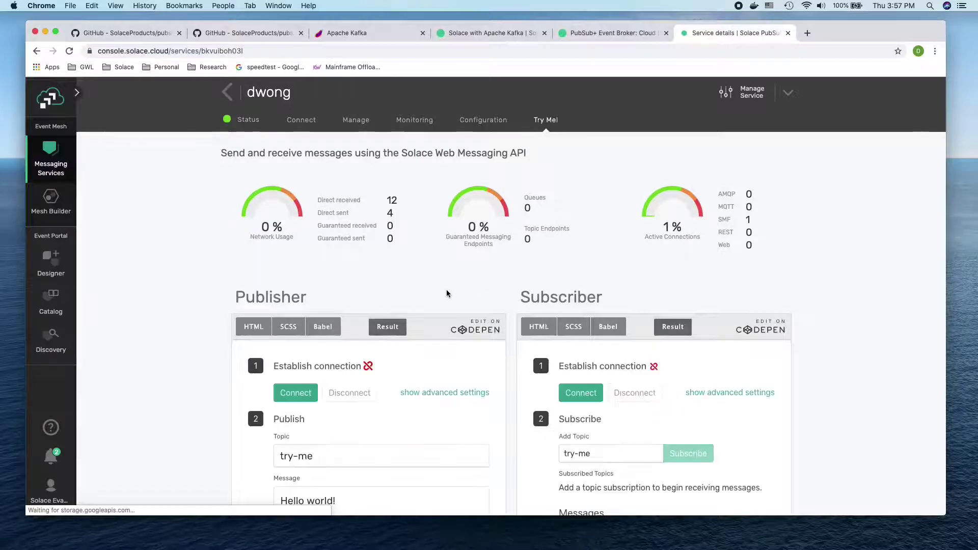
scroll(446, 289, "down", 3)
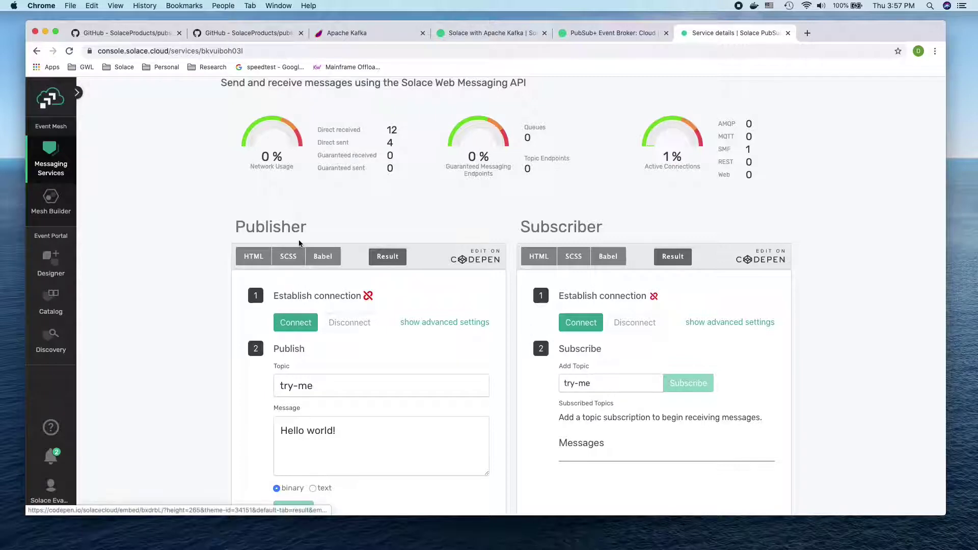
scroll(302, 246, "up", 3)
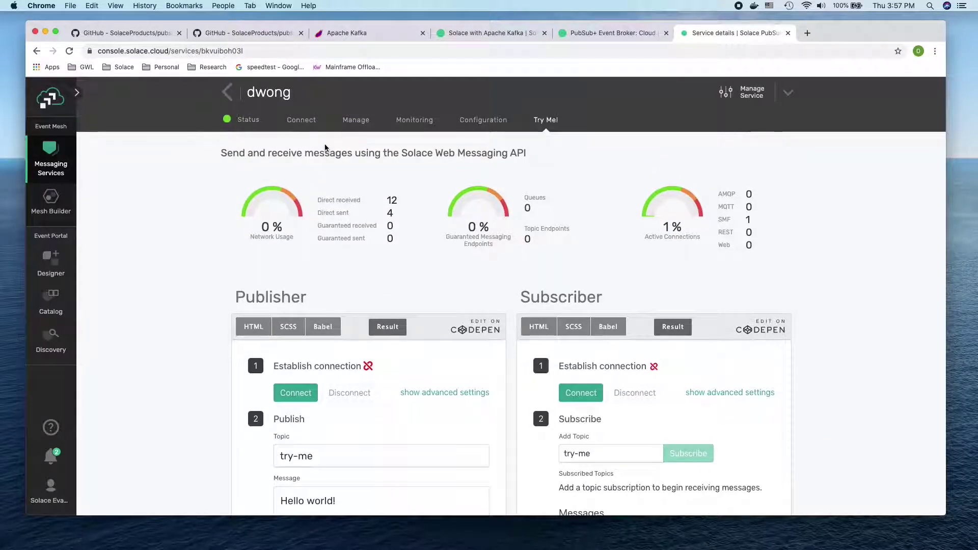
- Show the Solace Messaging connection details on the Connect tab and move Chrome right, revealing the terminals
left_click(301, 120)
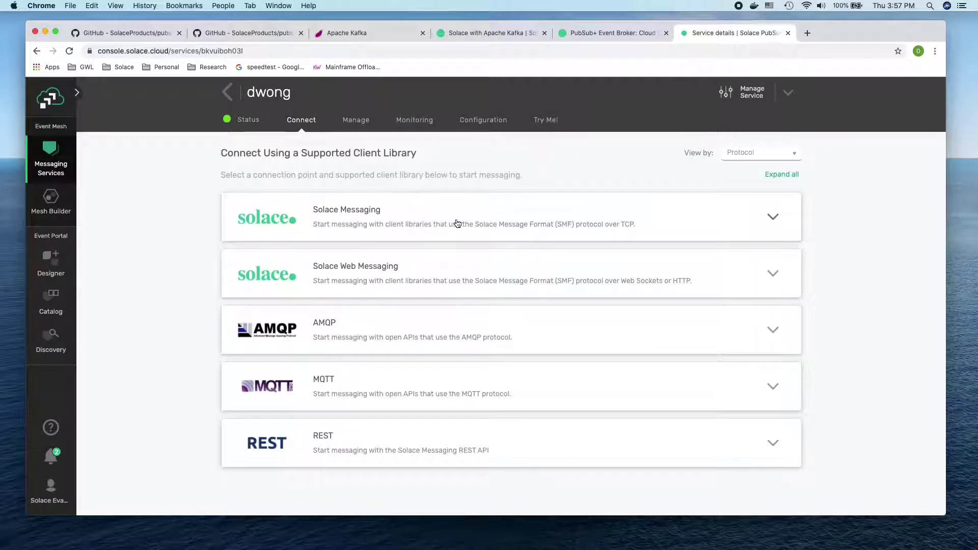
left_click(448, 221)
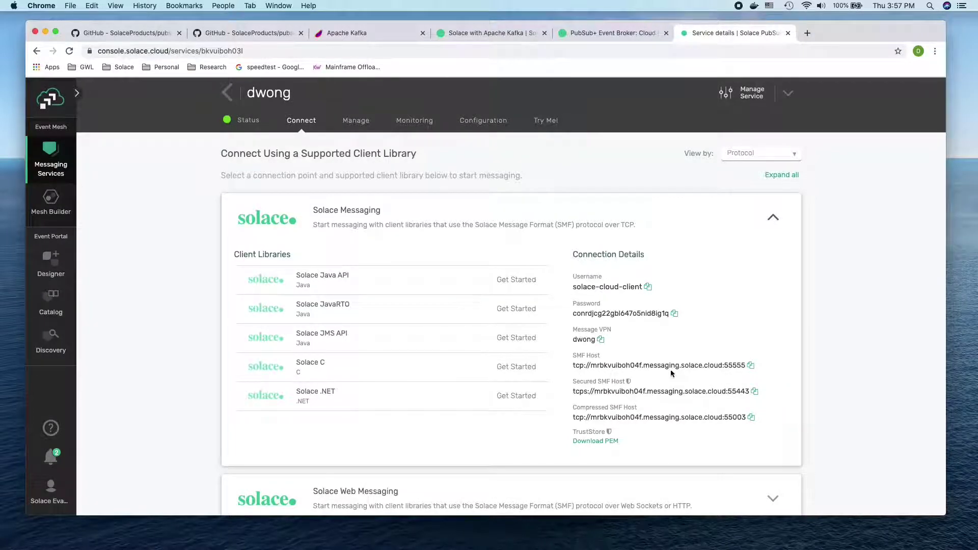
scroll(657, 348, "down", 2)
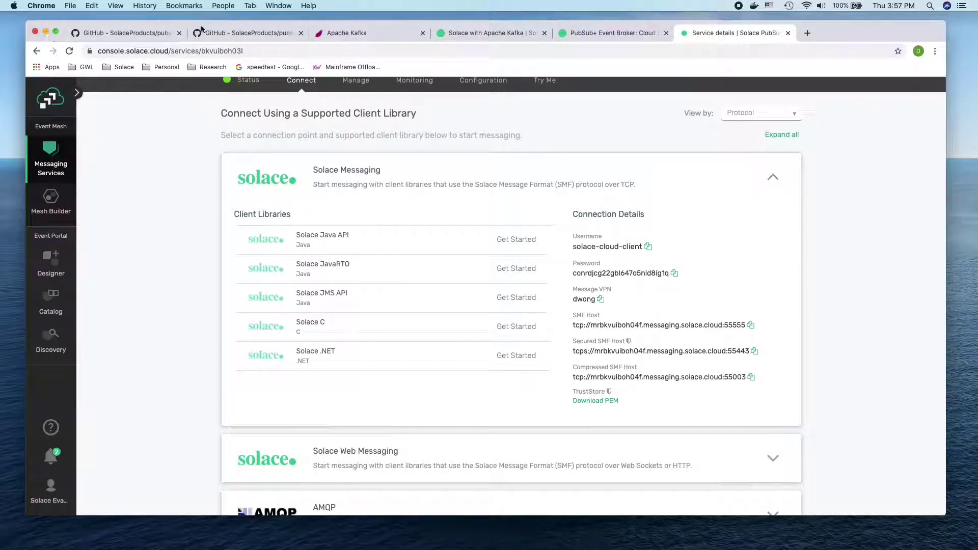
left_click_drag(349, 24, 299, 24)
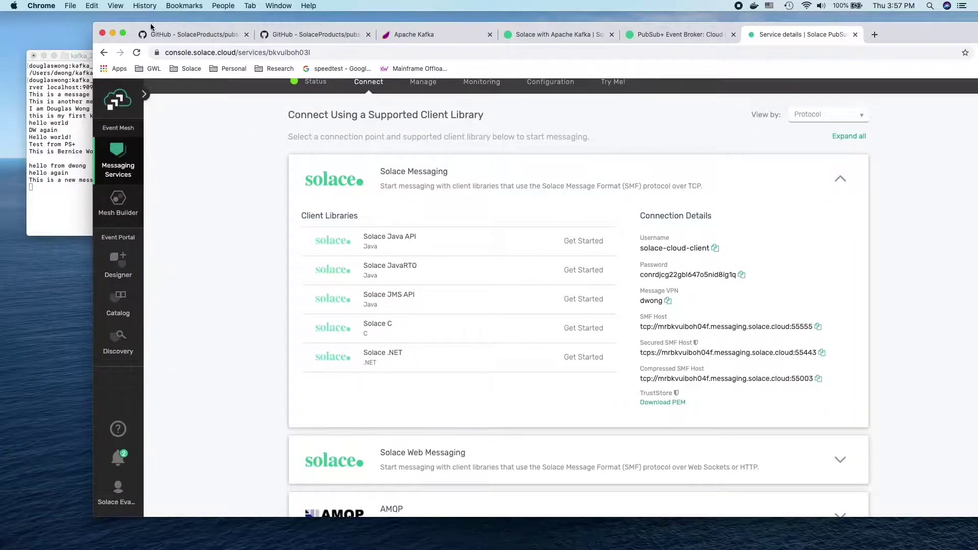
left_click_drag(151, 27, 581, 30)
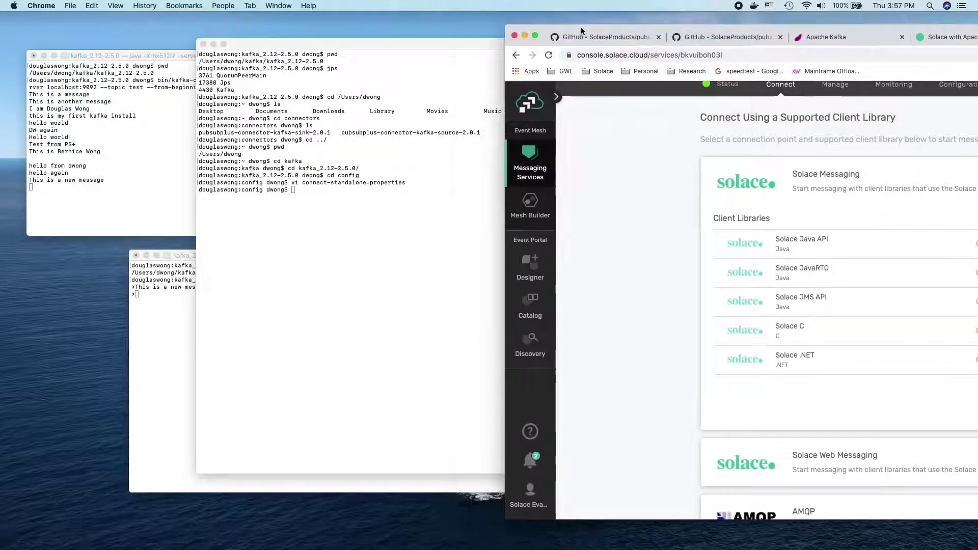
- Bring the config terminal forward and print its current folder with pwd
scroll(383, 208, "up", 2)
left_click(381, 208)
key("super+a")
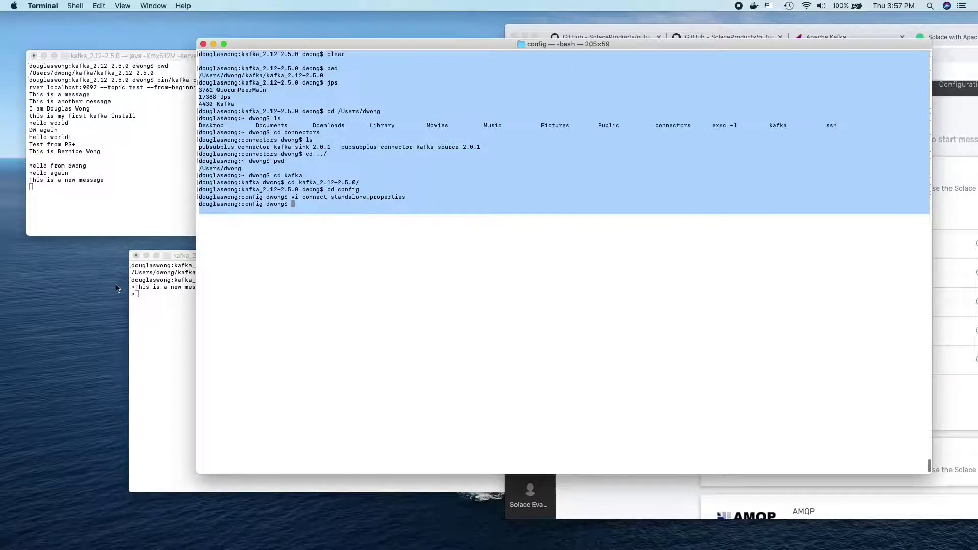
left_click(294, 283)
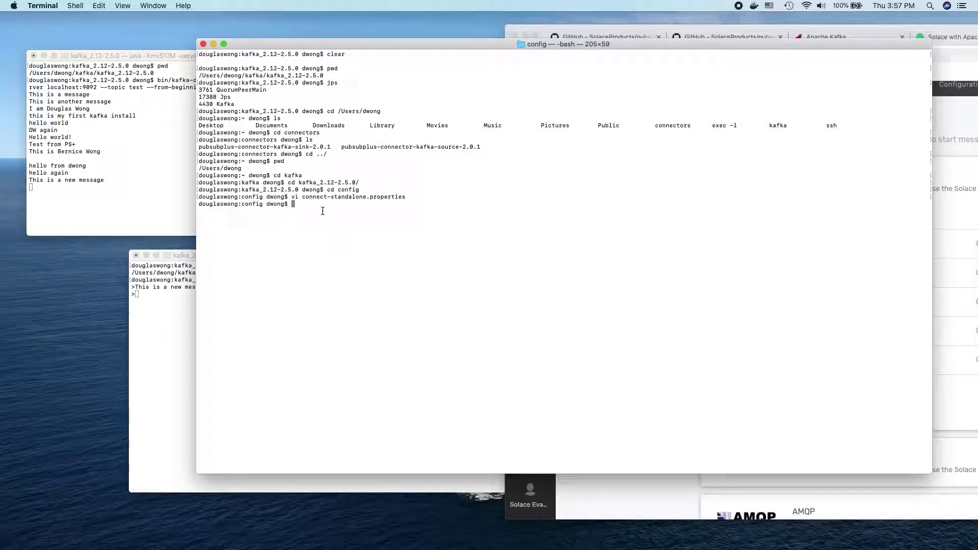
type("pwd")
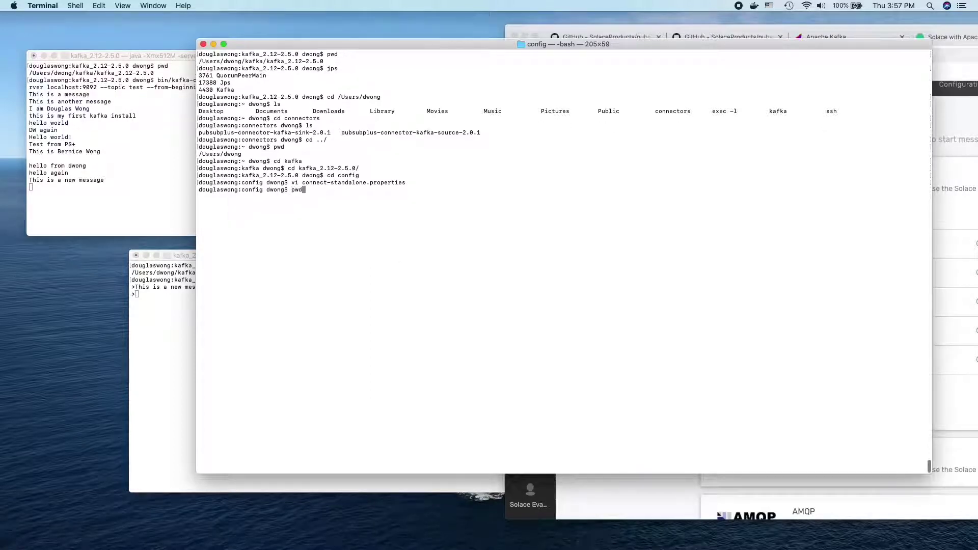
key("Return")
- Move up through the kafka folder to the home folder and confirm it with pwd
type("cd")
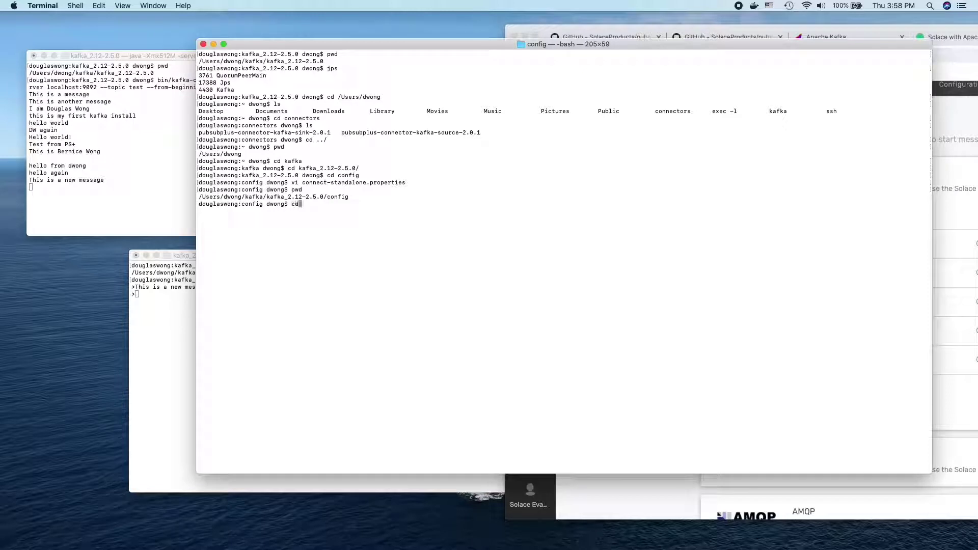
type(" ../../")
key("Return")
type("cd con")
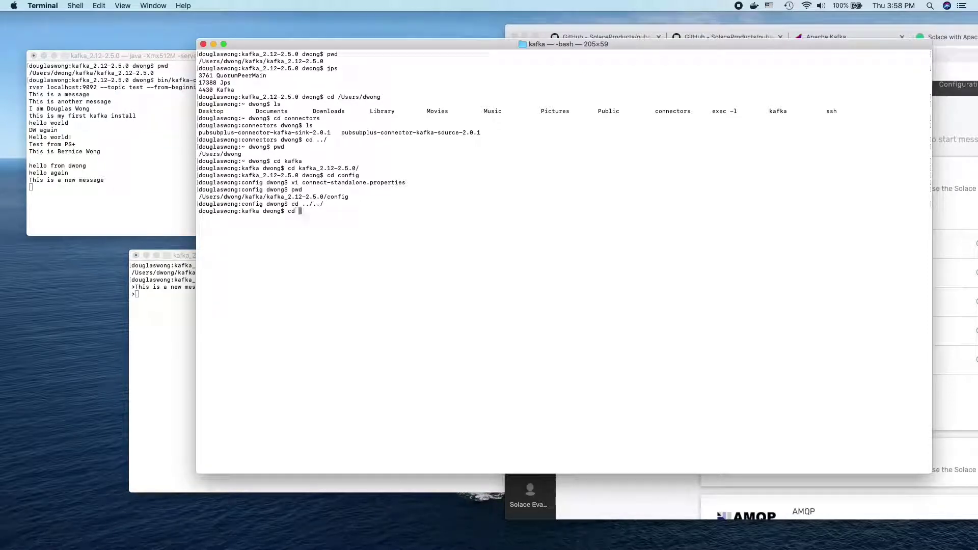
key("BackSpace")
key("BackSpace")
key("BackSpace")
type("../")
key("Return")
type("cd")
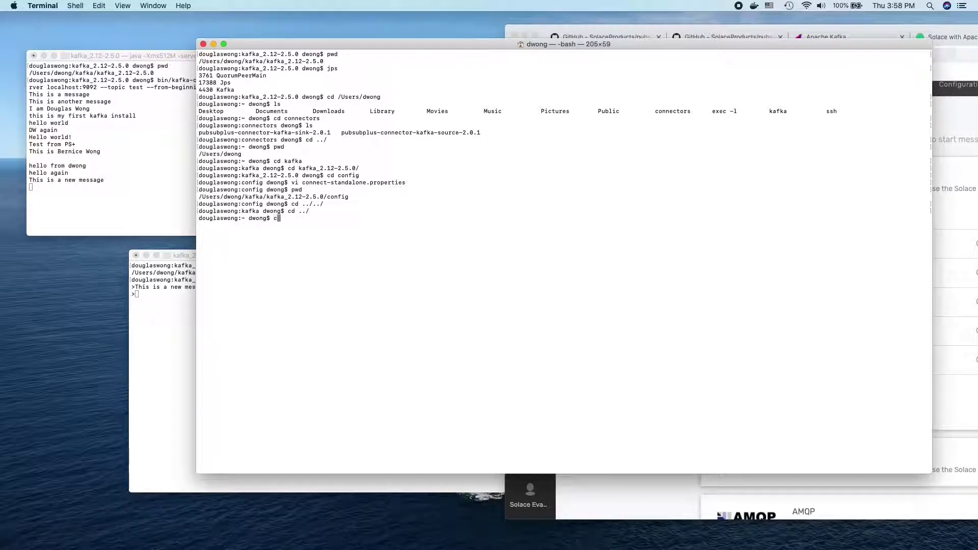
key("BackSpace")
key("BackSpace")
type("pwd")
key("Return")
- Enter the connectors folder, then the pubsubplus-connector-kafka-source-2.0.1 folder
type("cd conn")
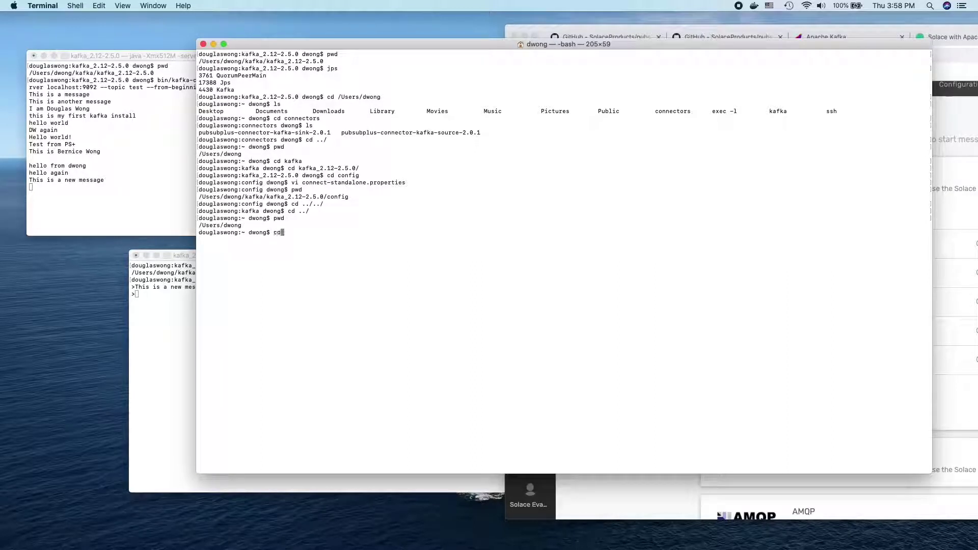
type("ec")
key("Tab")
key("Return")
type("cd ")
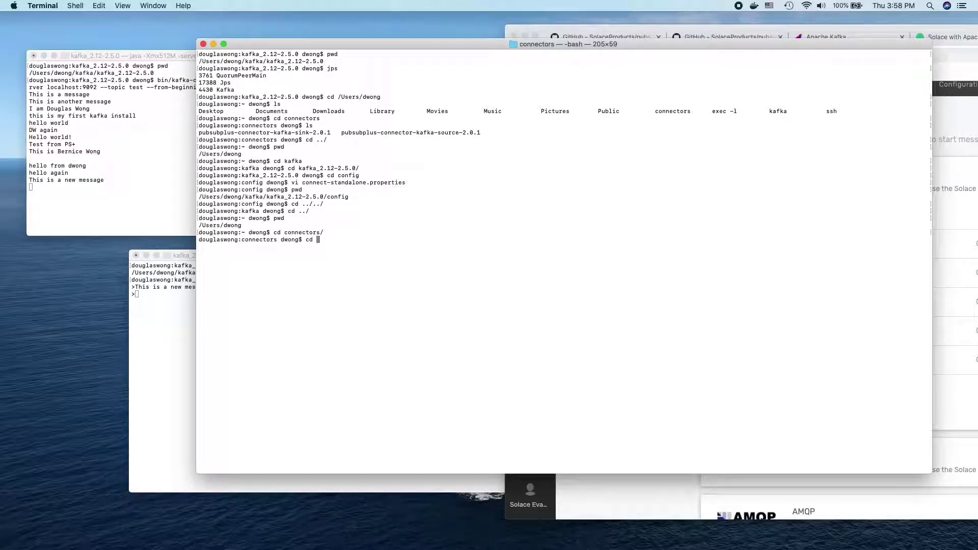
type("pub")
key("Tab")
type("ou")
key("Tab")
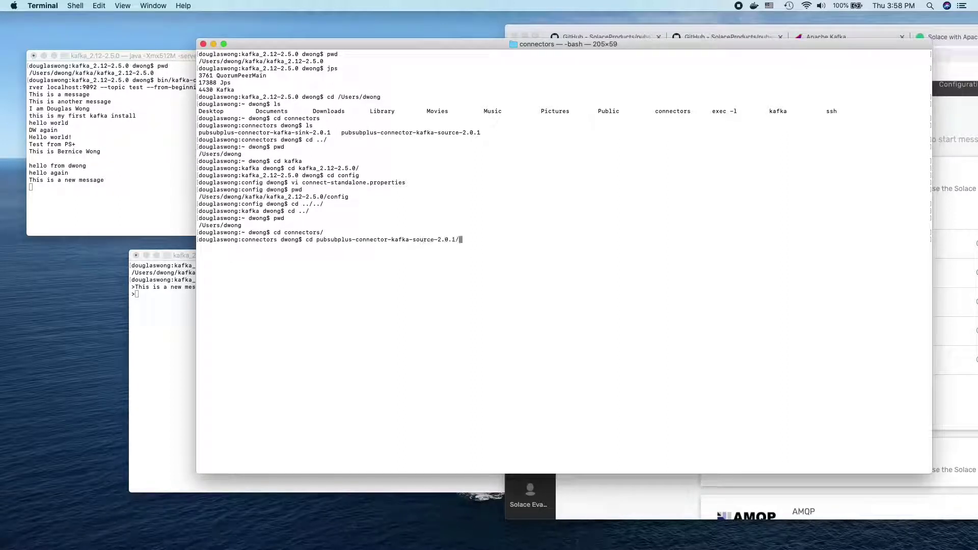
key("Return")
- List the source connector folder (doc, etc, lib), enter etc, and begin opening solace_source in vi
type("ls")
key("Return")
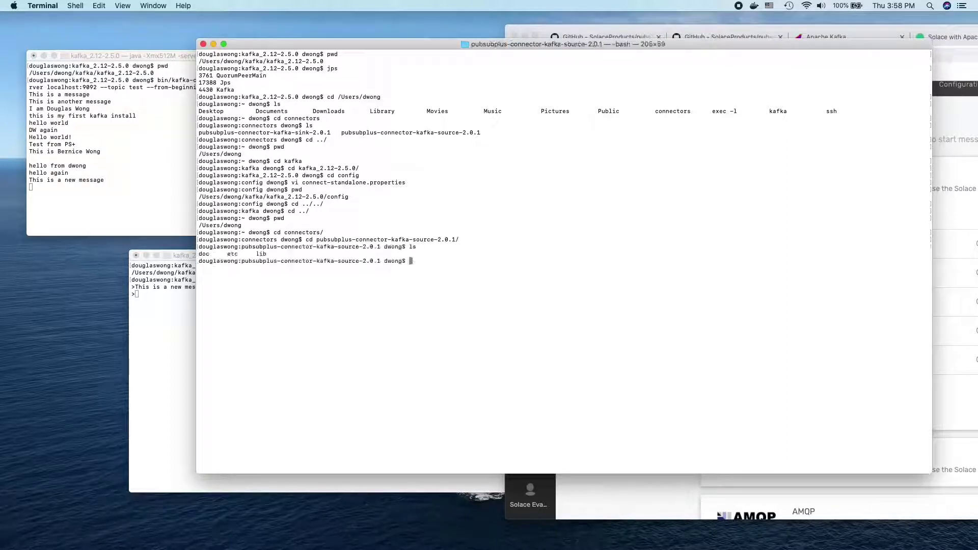
type("cd etc")
key("Return")
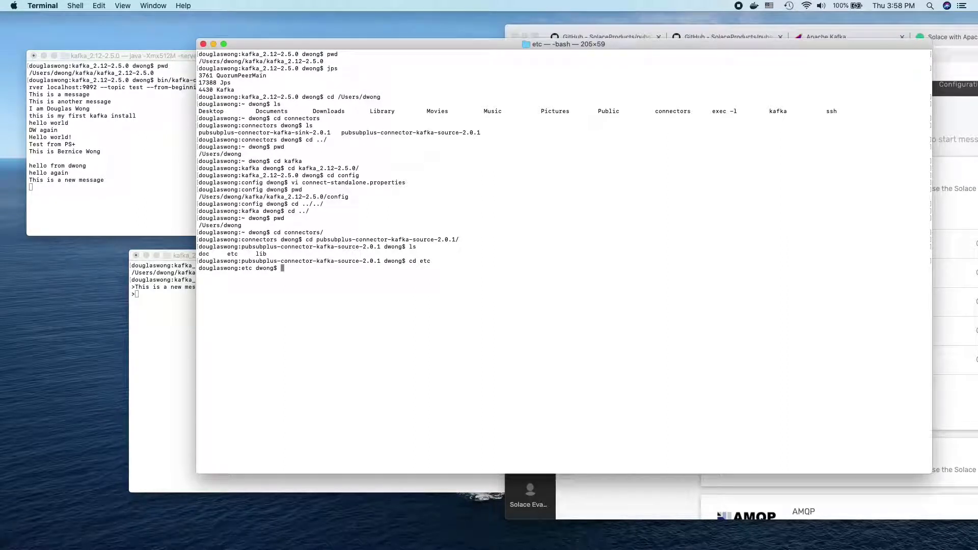
type("vi solace_source.")
key("Tab")
key("Return")
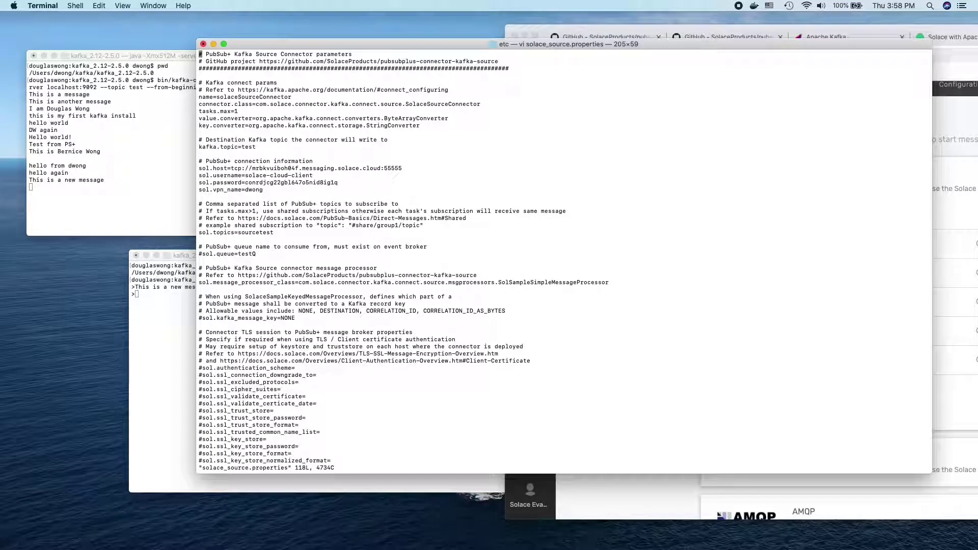
key("Down")
key("Down")
key("Down")
key("Down")
key("Down")
key("Down")
key("Down")
key("Down")
key("Down")
key("Down")
key("Down")
key("Down")
key("Down")
key("Down")
key("Down")
key("Down")
key("Down")
key("Down")
key("Down")
key("Down")
key("Down")
key("Down")
key("Down")
key("Down")
key("Down")
key("Down")
key("Down")
key("Down")
key("Down")
key("Down")
key("Down")
key("Down")
key("Down")
key("Down")
left_click(963, 74)
double_click(894, 25)
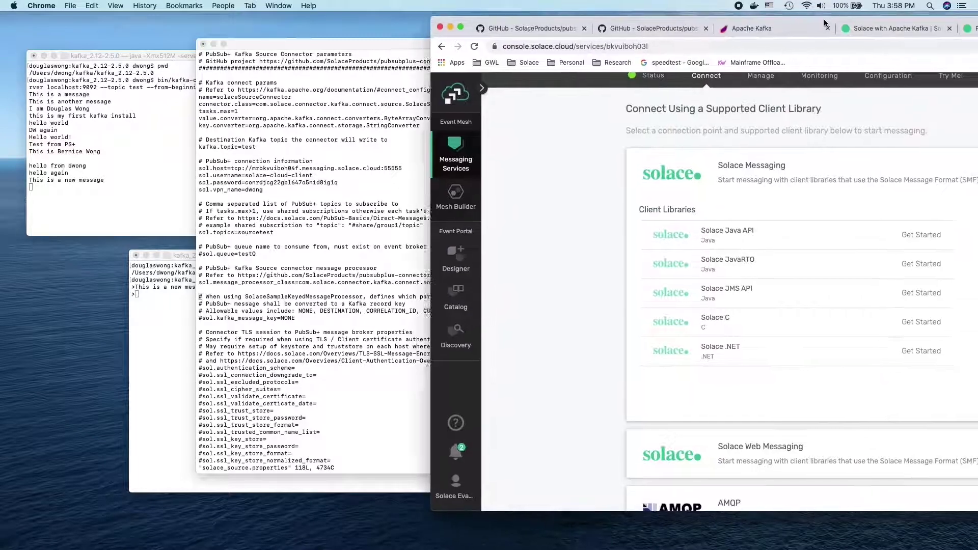
double_click(405, 44)
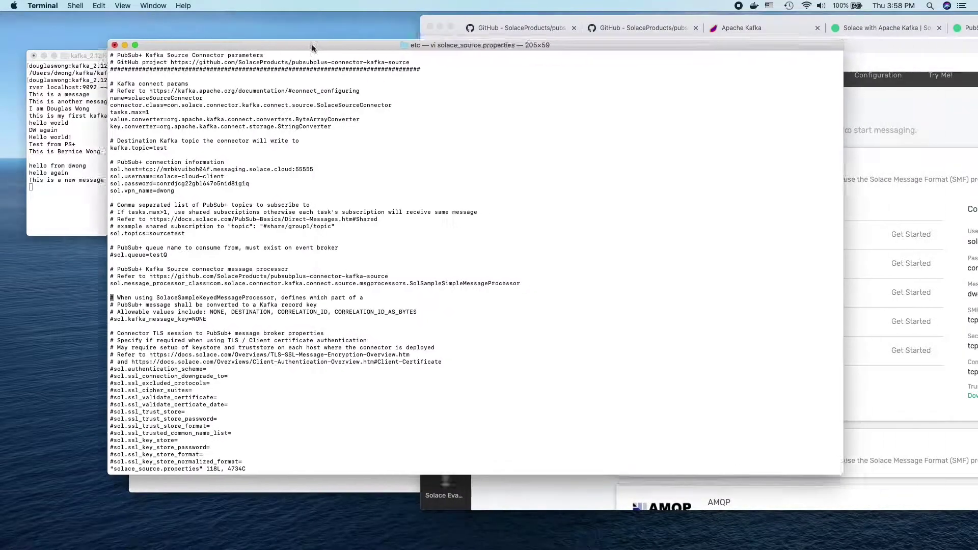
left_click_drag(683, 20, 569, 21)
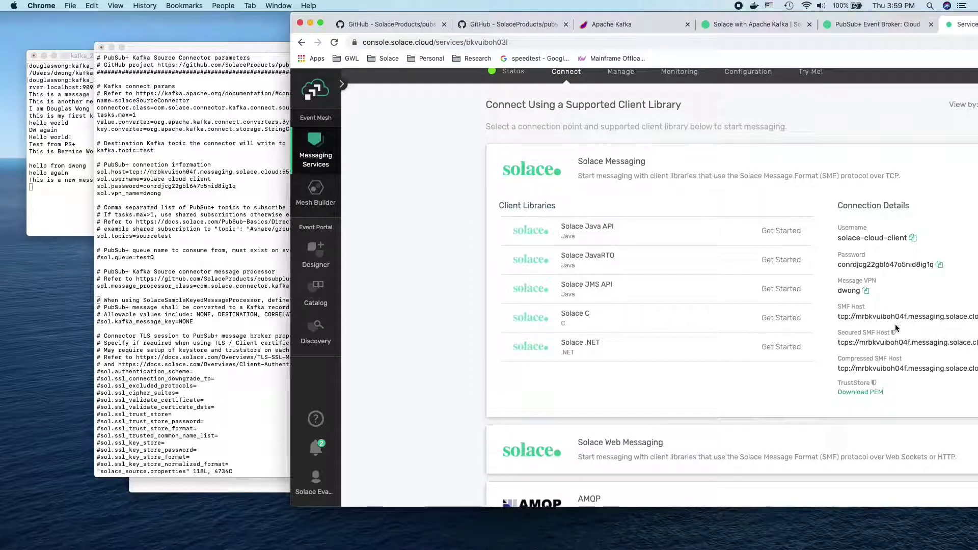
left_click_drag(699, 16, 568, 19)
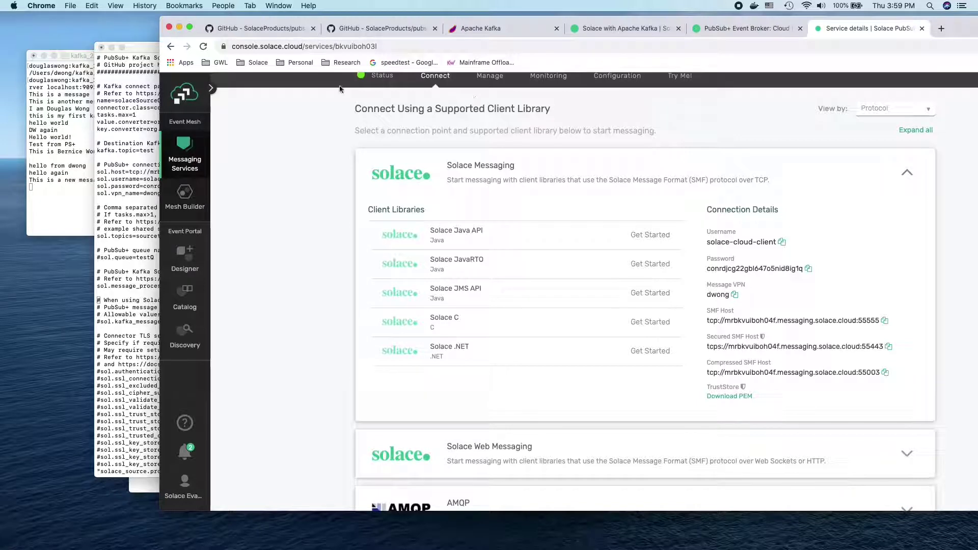
left_click(180, 28)
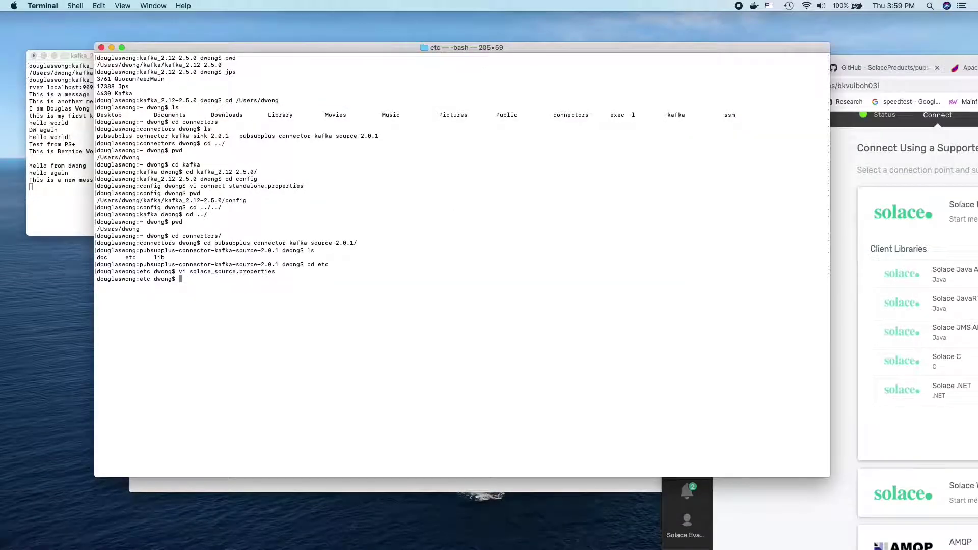
- Move into the pubsubplus-connector-kafka-sink-2.0.1 folder and its etc subfolder
type("cd ../")
type("p")
key("BackSpace")
key("BackSpace")
type("/../pub")
key("Tab")
type("ink")
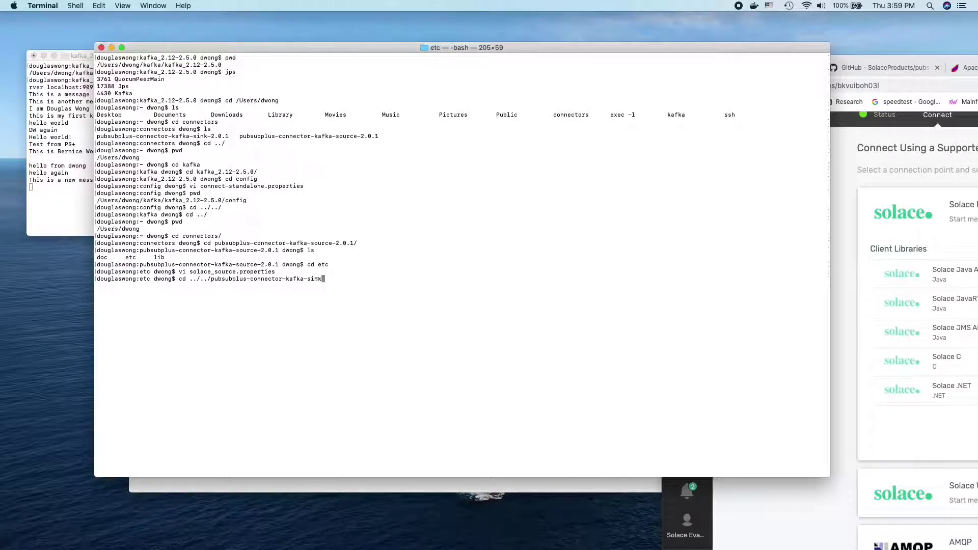
key("Tab")
key("Return")
type("cd")
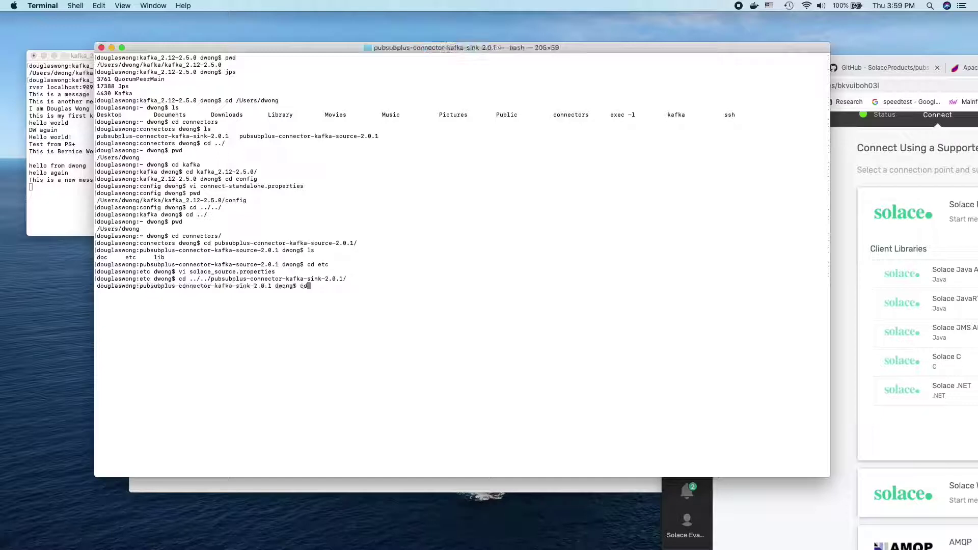
type(" etc")
key("Return")
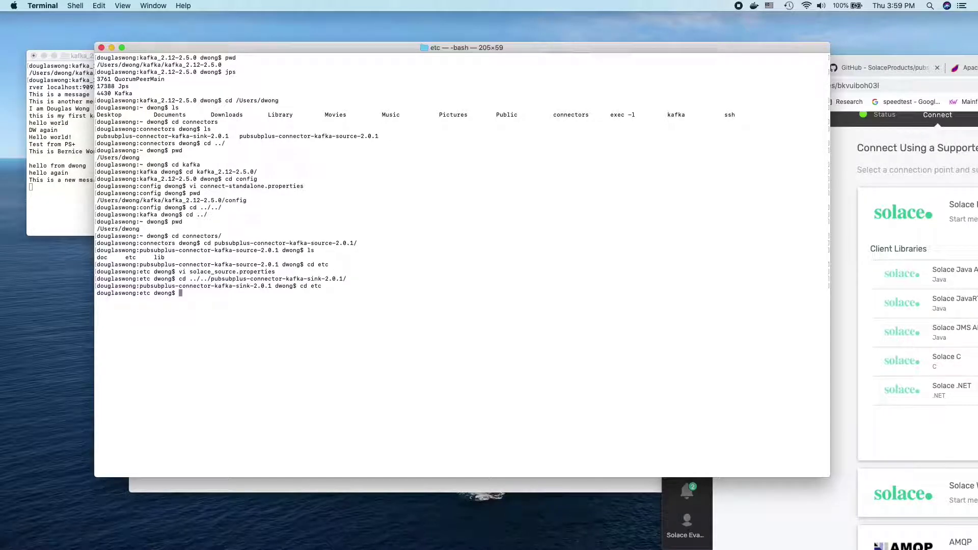
- Review solace_sink.properties in vi and quit with :q without changes
type("cd")
key("BackSpace")
key("BackSpace")
type("vi solace_sink")
key("Tab")
key("Return")
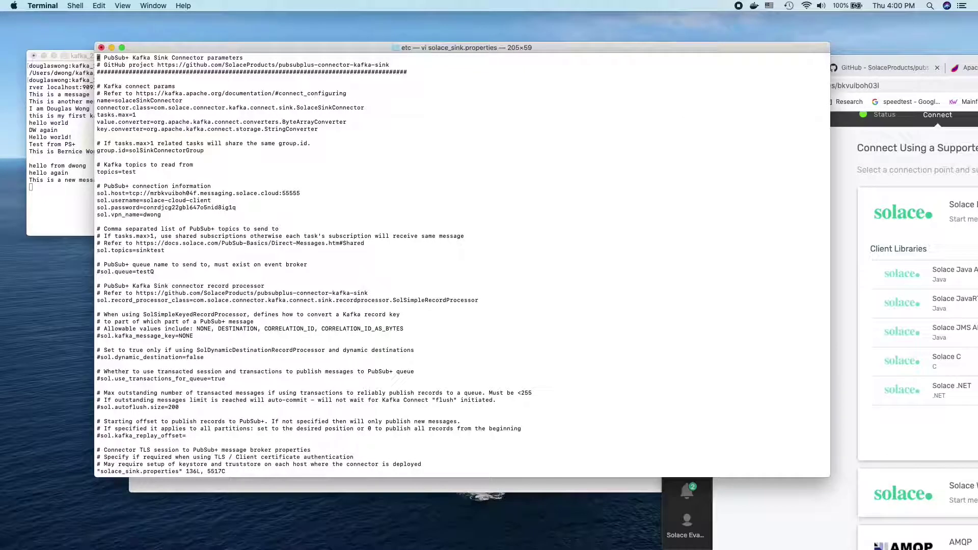
scroll(862, 237, "down", 1)
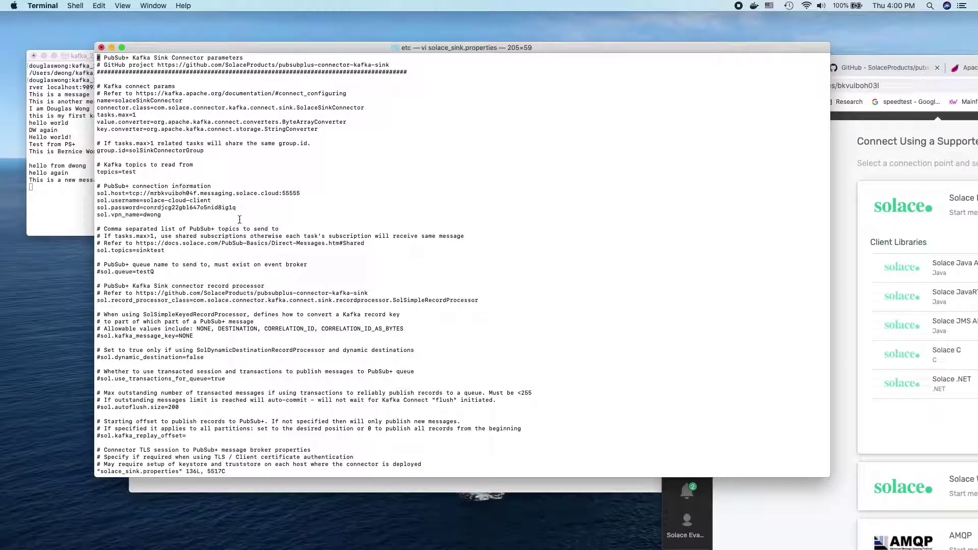
type(":q")
key("Return")
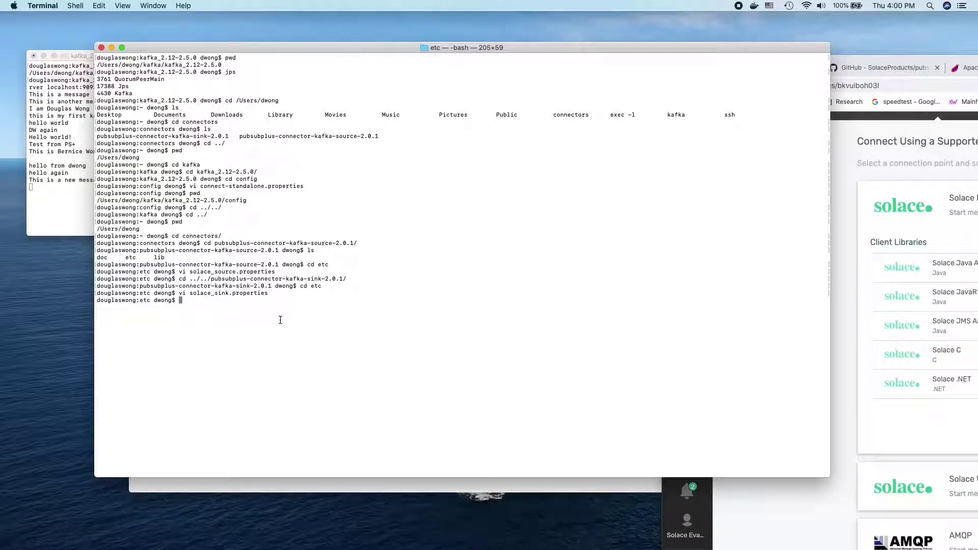
- Go to the home directory's kafka/kafka_2.12-2.5.0 folder and confirm the path with pwd
type("pwd")
key("Return")
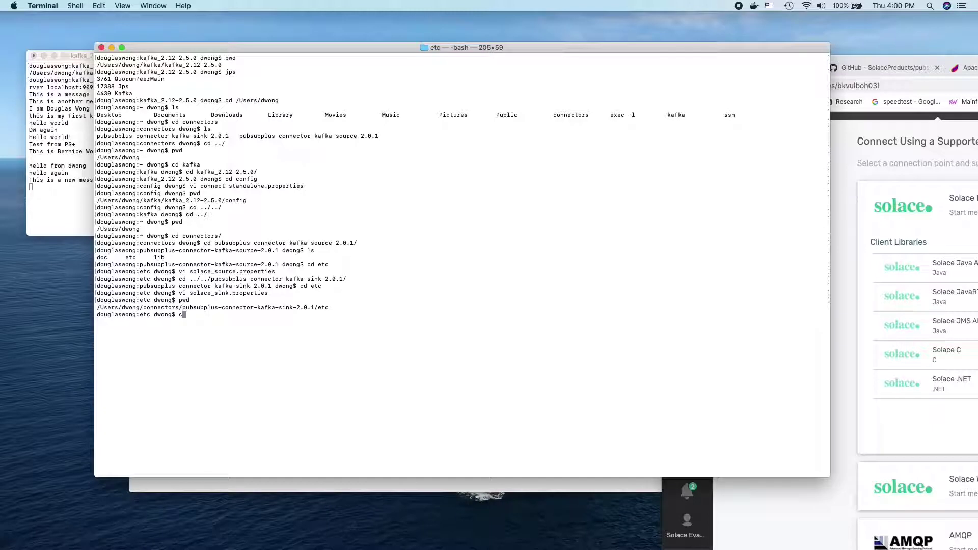
type("cd ~dwong/kafka/")
key("Return")
type("cd ka")
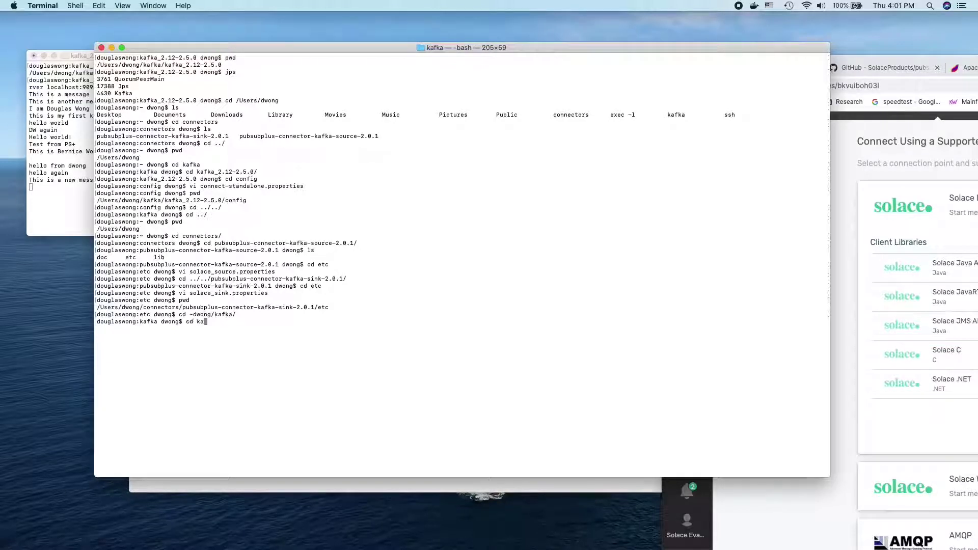
key("Tab")
key("Return")
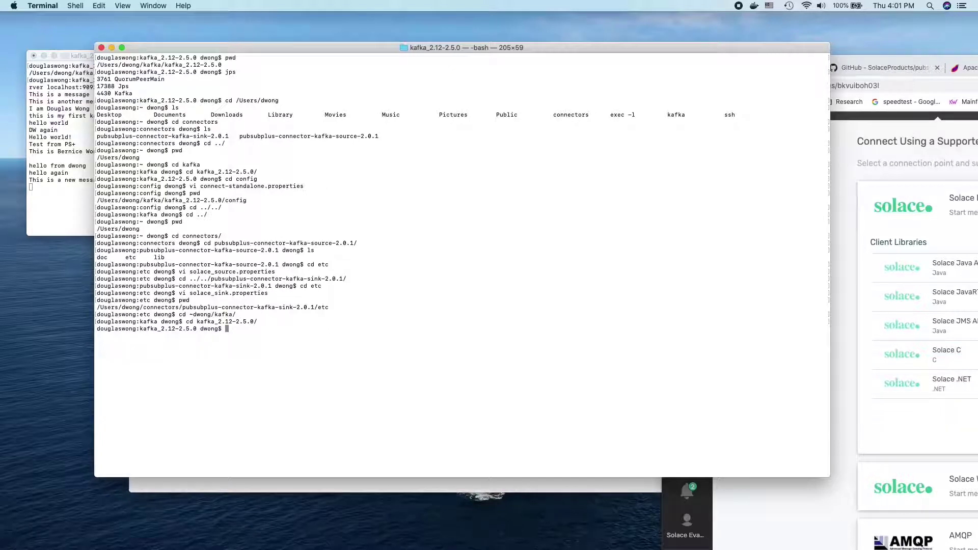
type("pwd")
key("Return")
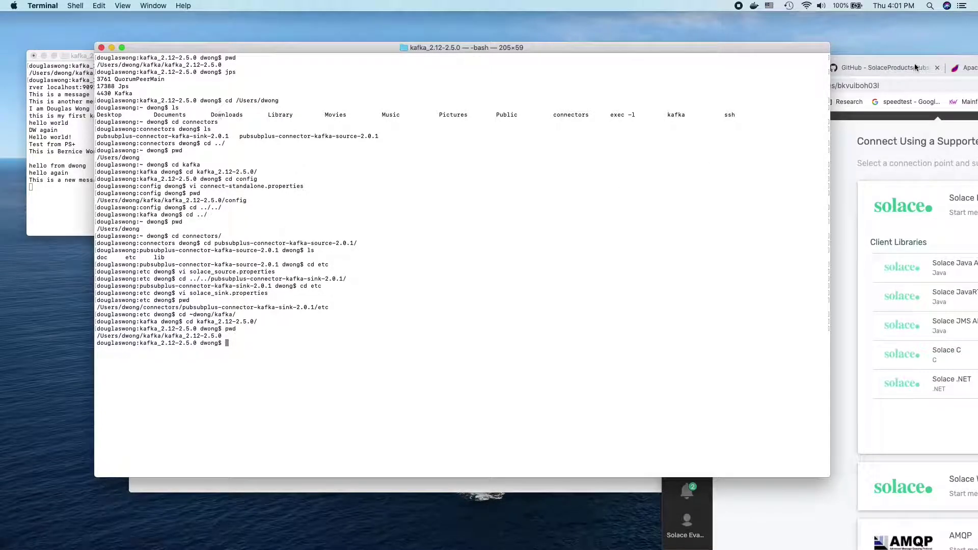
left_click(891, 63)
- Pull the source connector's GitHub Quick Start into its own window, scrolled to step 5's connect-standalone.sh command
left_click(786, 66)
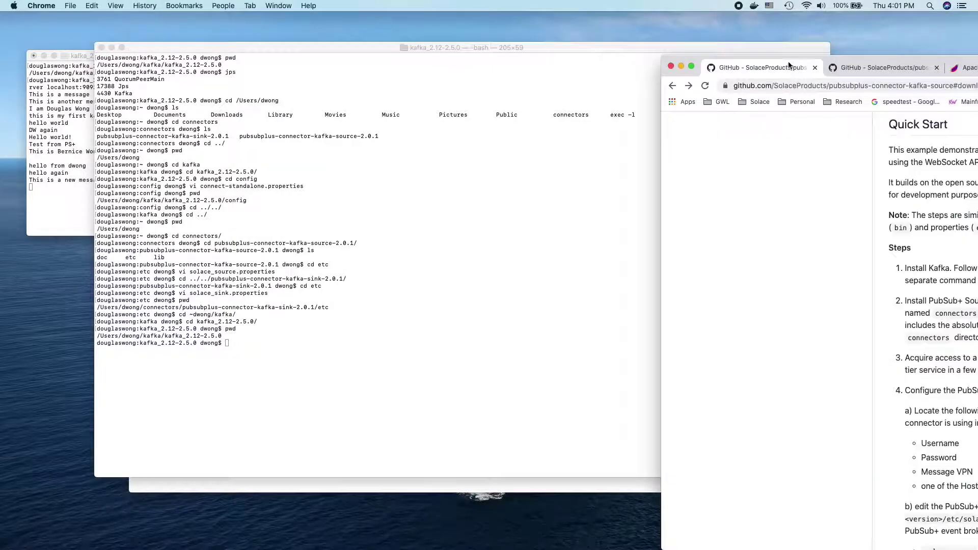
left_click_drag(799, 62, 384, 34)
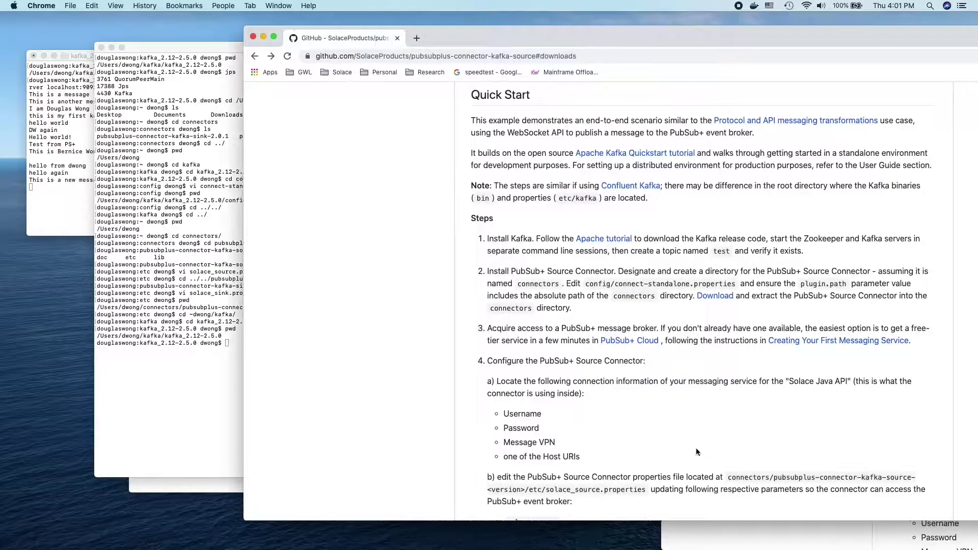
scroll(696, 451, "down", 3)
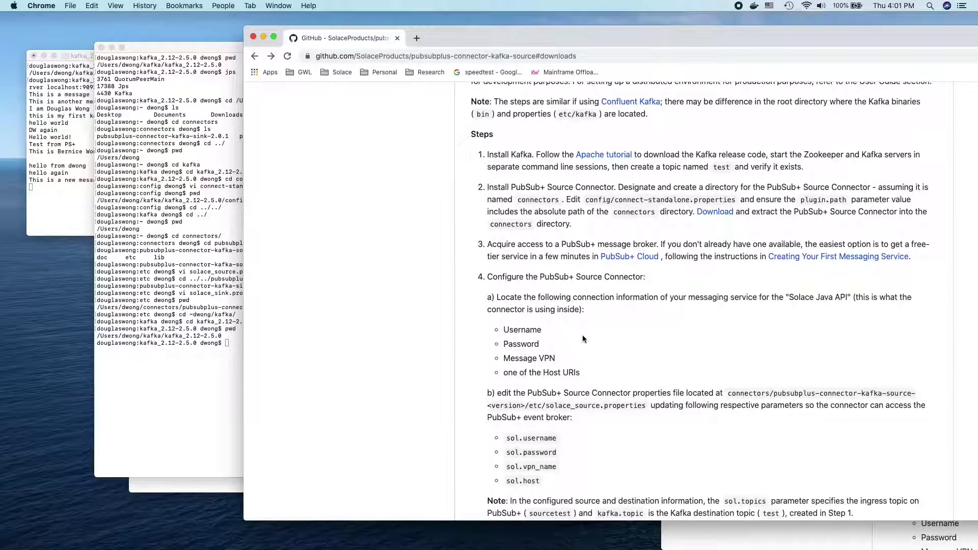
scroll(605, 363, "down", 5)
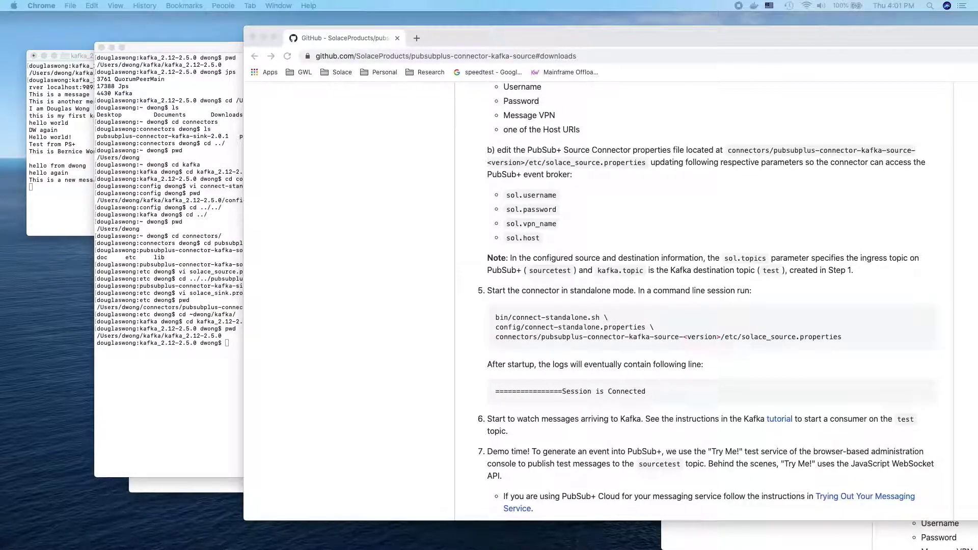
left_click(178, 371)
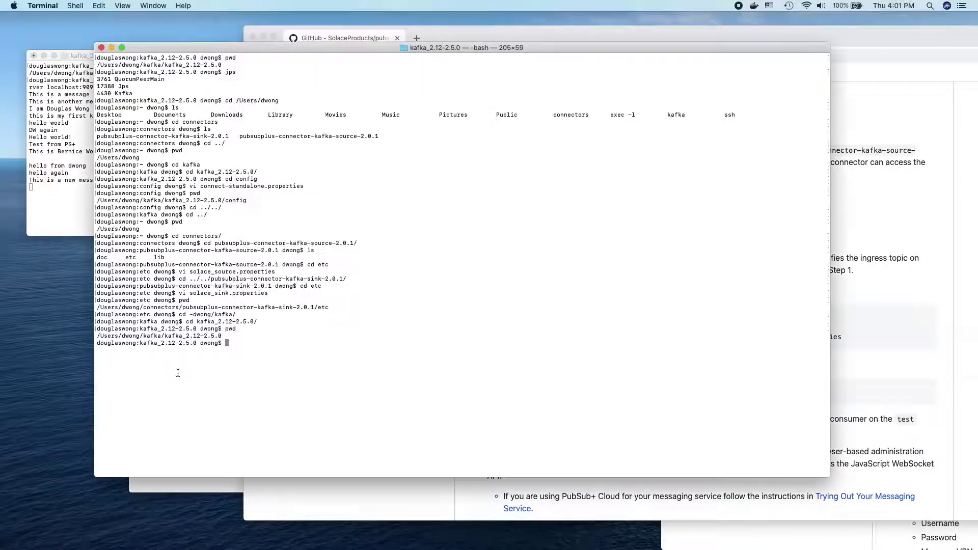
- Paste and run bin/connect-standalone.sh with solace_source.properties to start the source connector
right_click(304, 343)
left_click(327, 357)
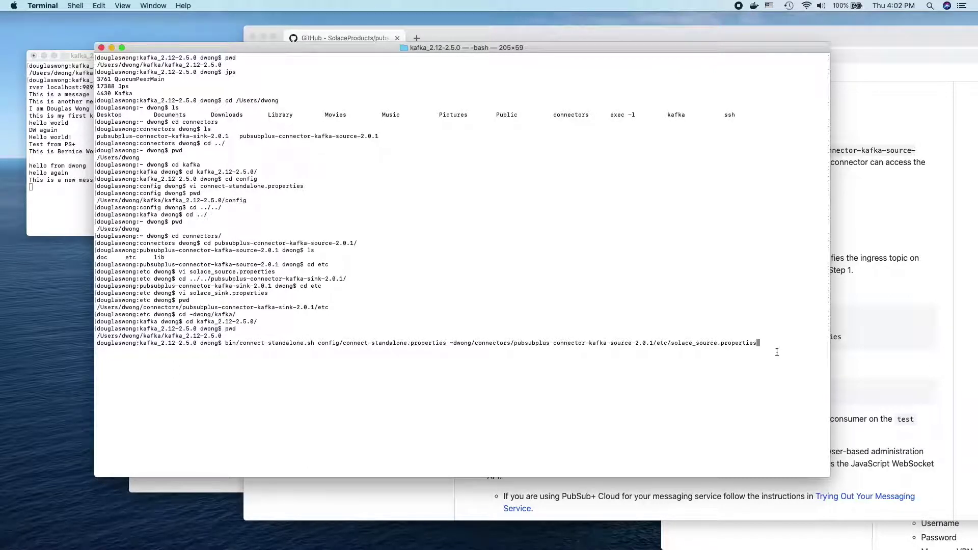
key("Return")
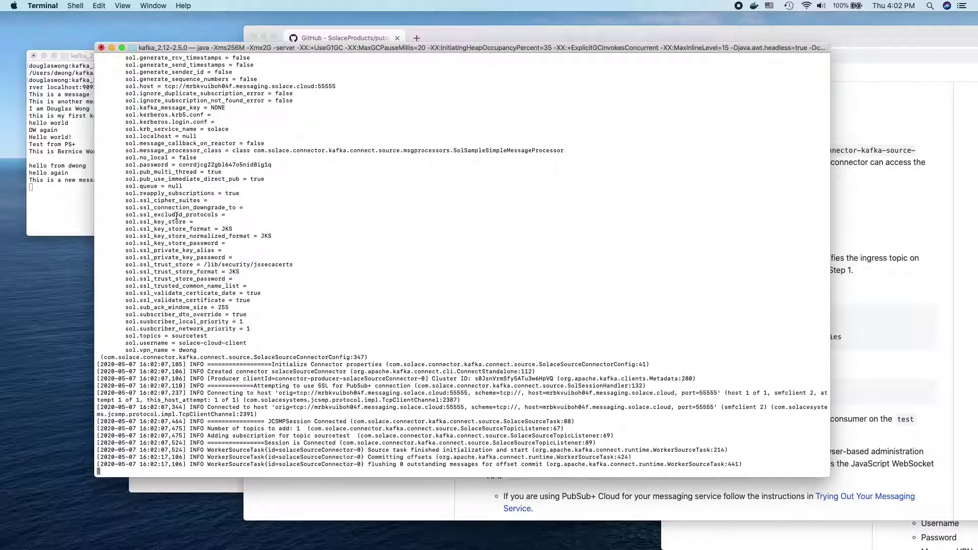
- Check the Kafka consumer window on topic test, then bring the GitHub Quick Start forward
left_click(60, 216)
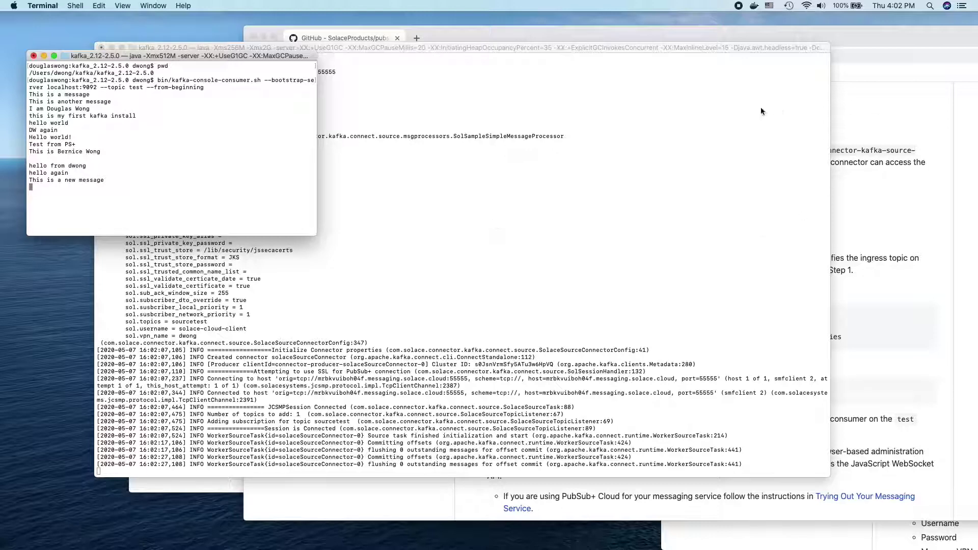
left_click(966, 166)
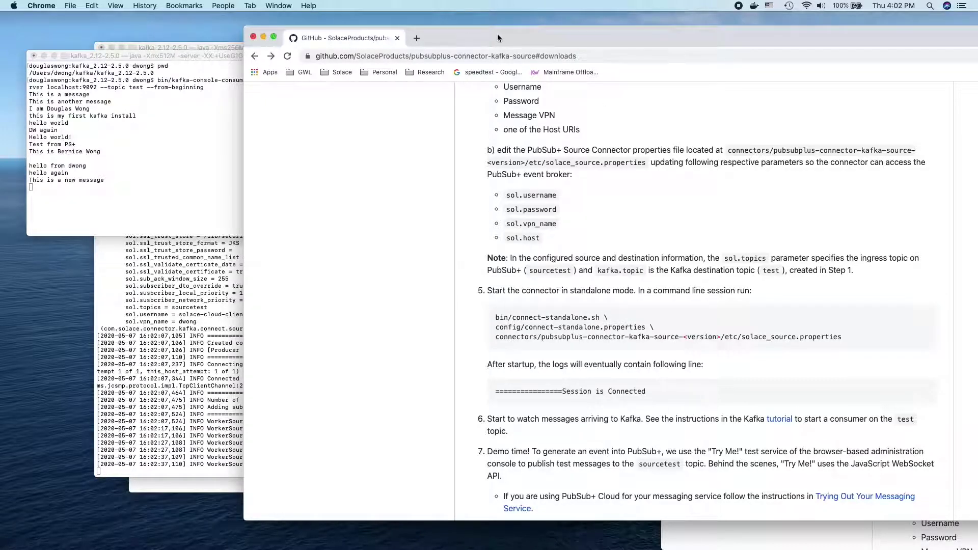
- Switch the browser to the messaging service's page and open its Try Me! tab
left_click(264, 36)
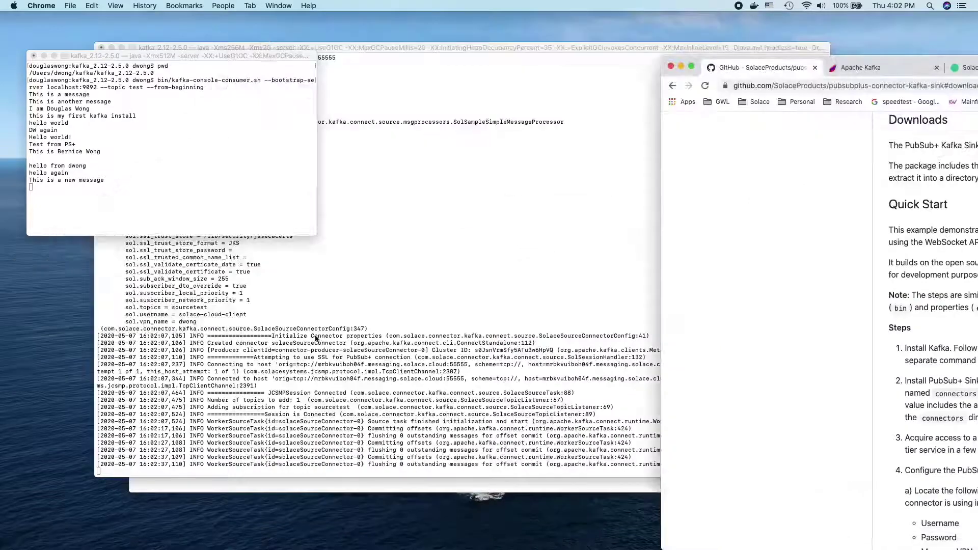
double_click(854, 59)
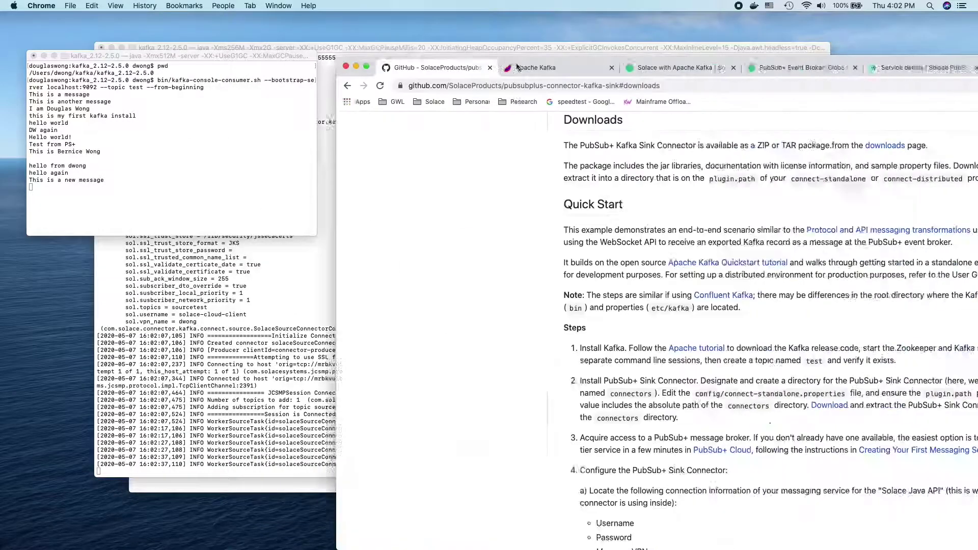
left_click(727, 68)
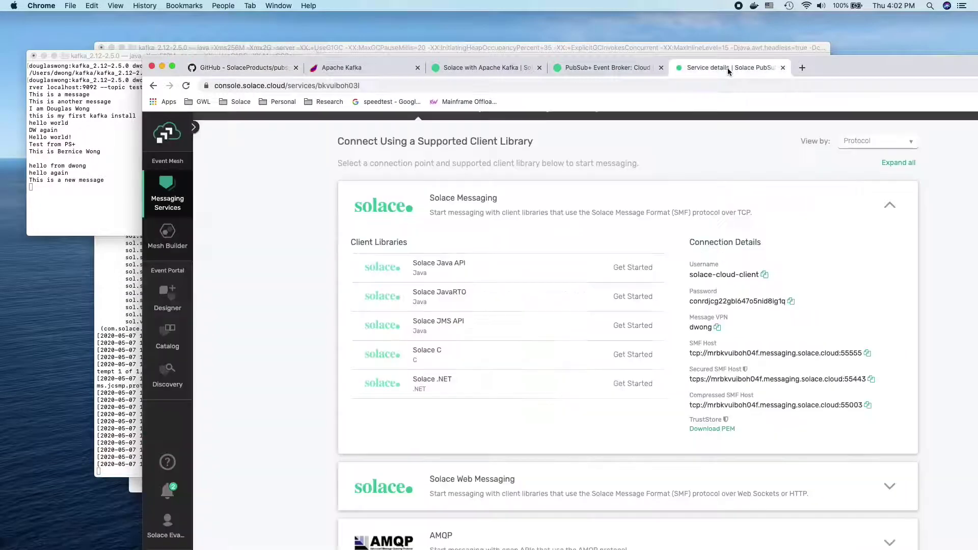
double_click(823, 69)
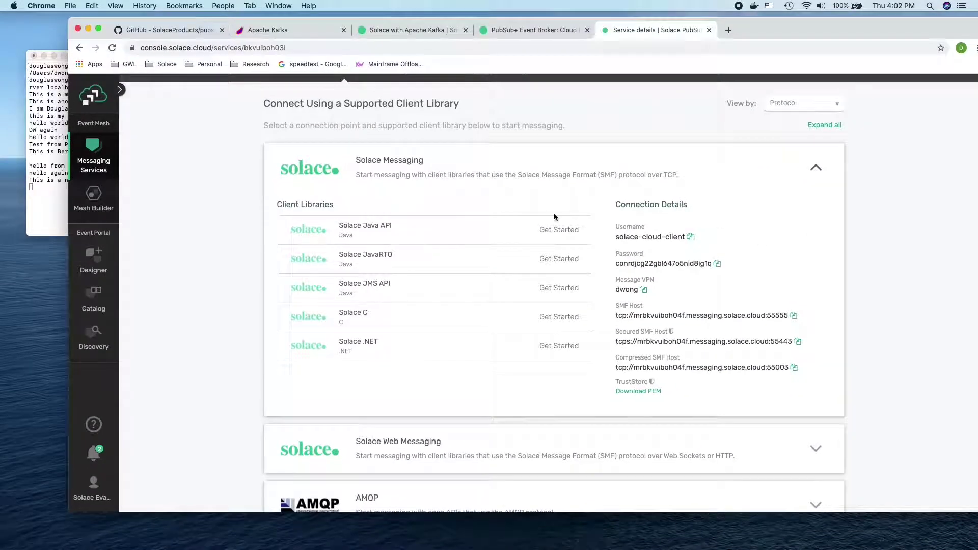
scroll(549, 203, "up", 2)
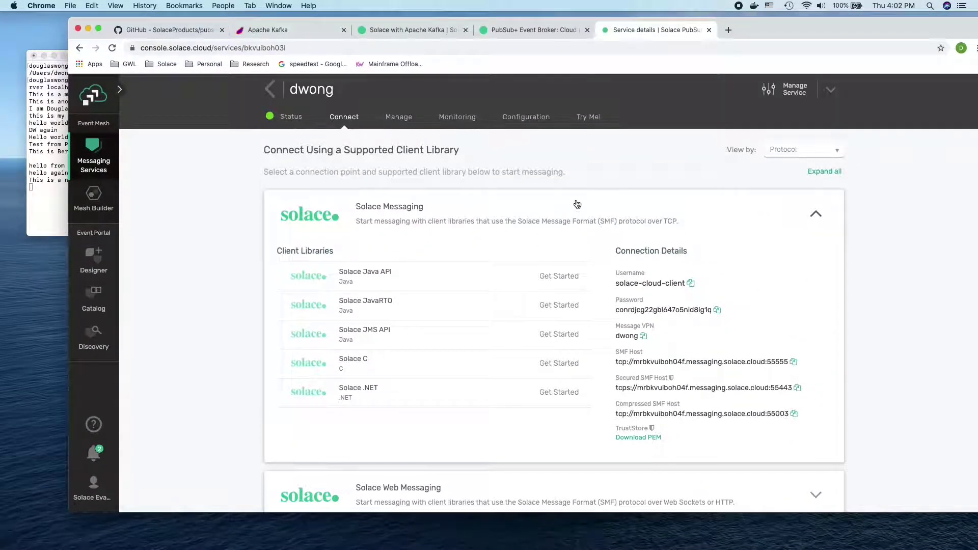
left_click(588, 118)
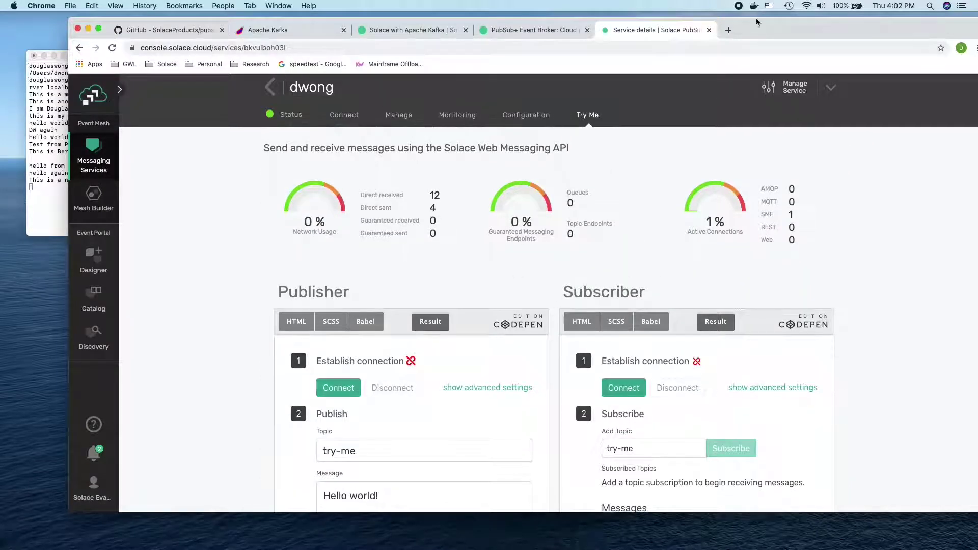
left_click_drag(757, 30, 854, 23)
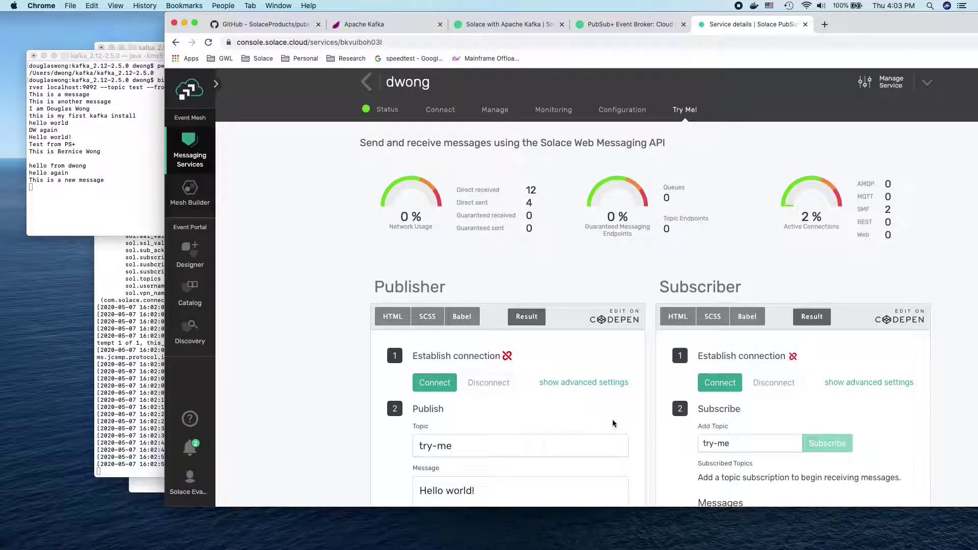
- Connect the Try Me! publisher and change its topic from try-me to sourcetest
left_click(444, 390)
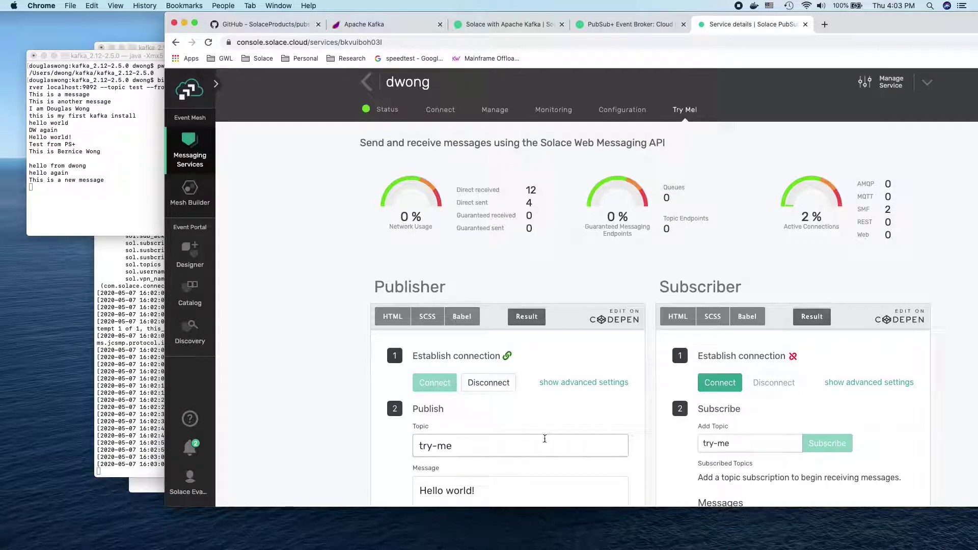
left_click_drag(508, 444, 407, 444)
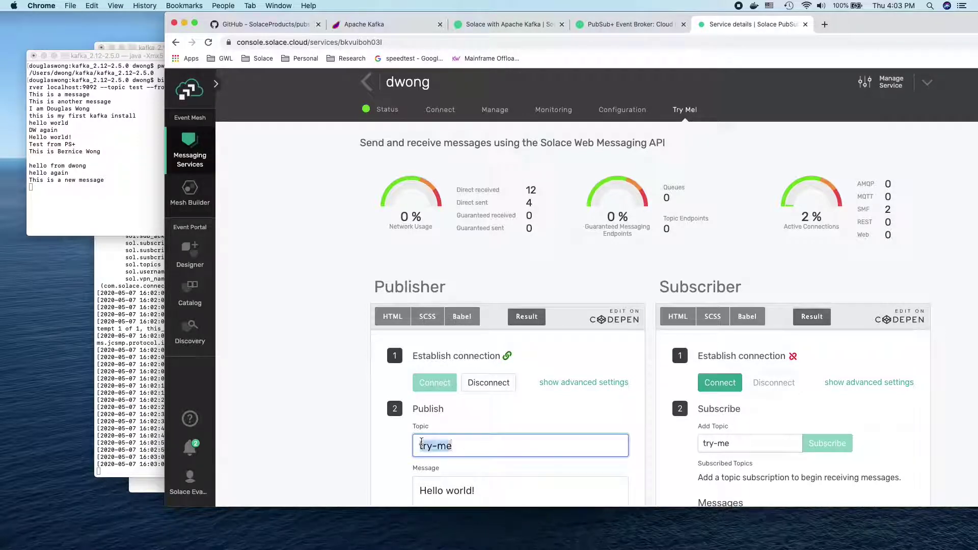
type("sourcetest")
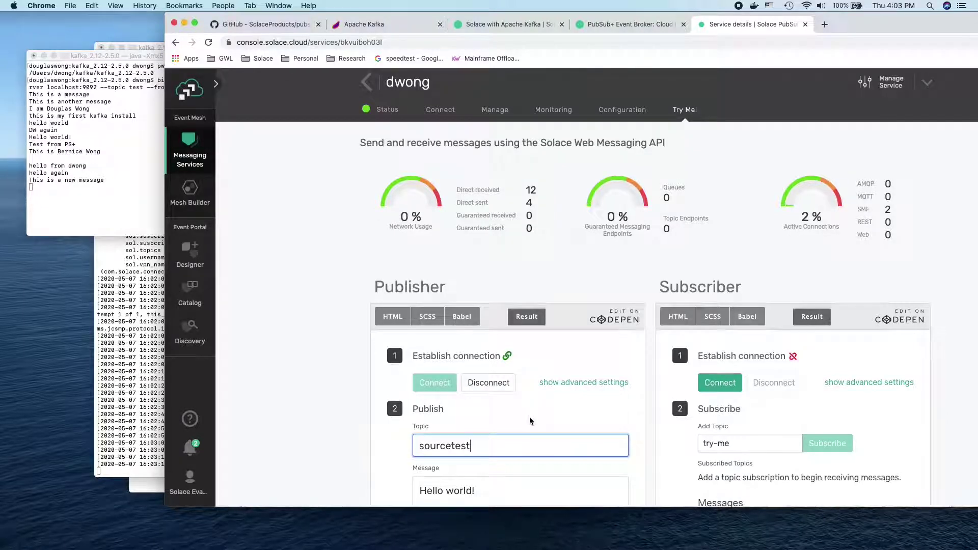
scroll(543, 424, "down", 3)
scroll(543, 424, "down", 2)
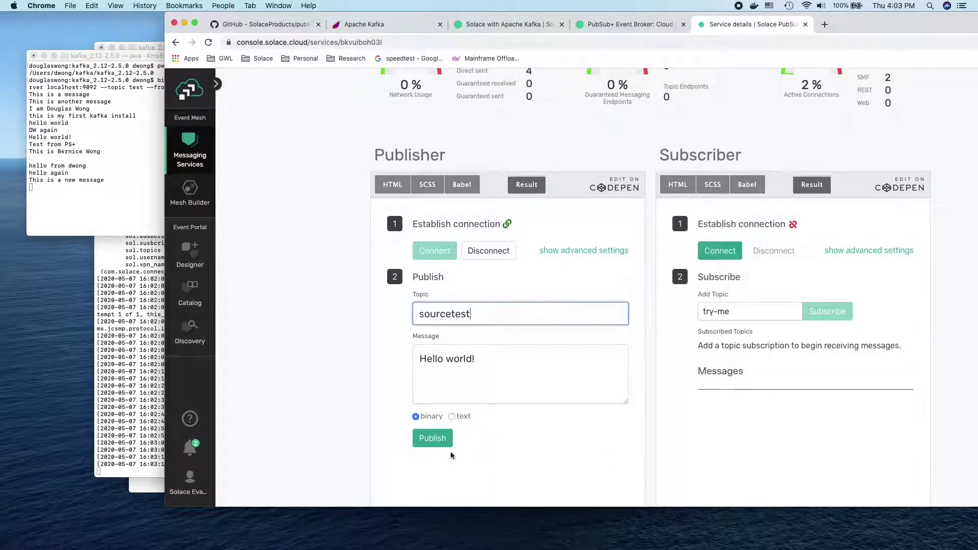
left_click(436, 441)
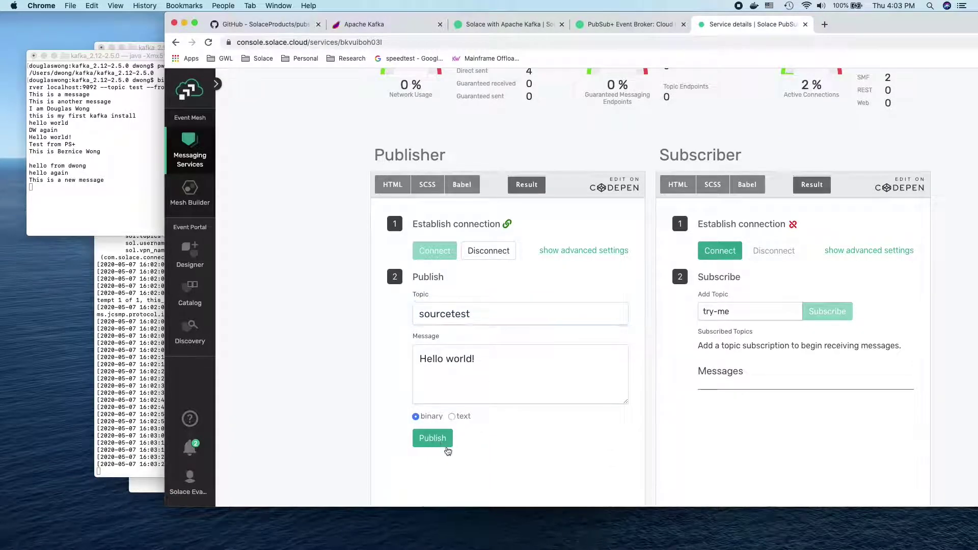
- Publish the text message 'Hello world from PS+ to Kafka' on topic sourcetest
left_click_drag(493, 358, 403, 360)
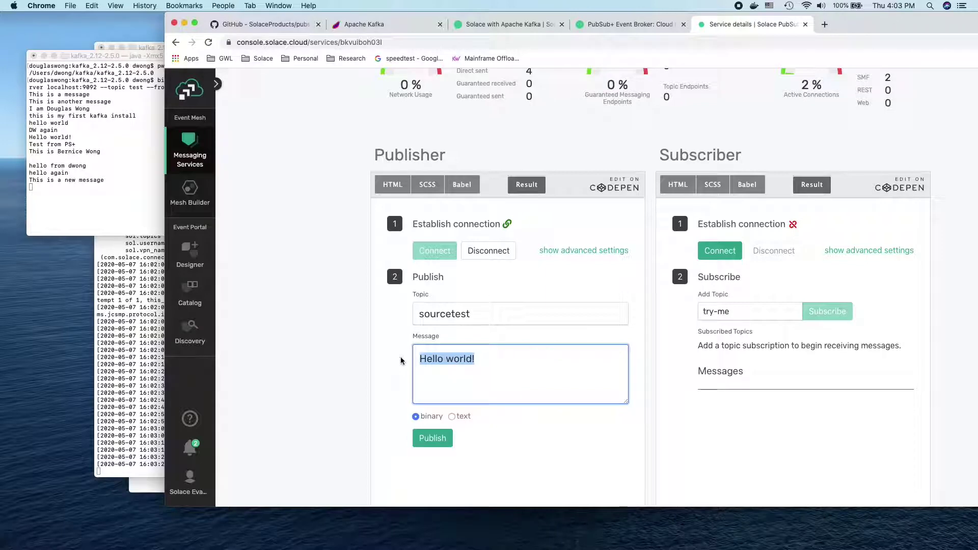
left_click(474, 357)
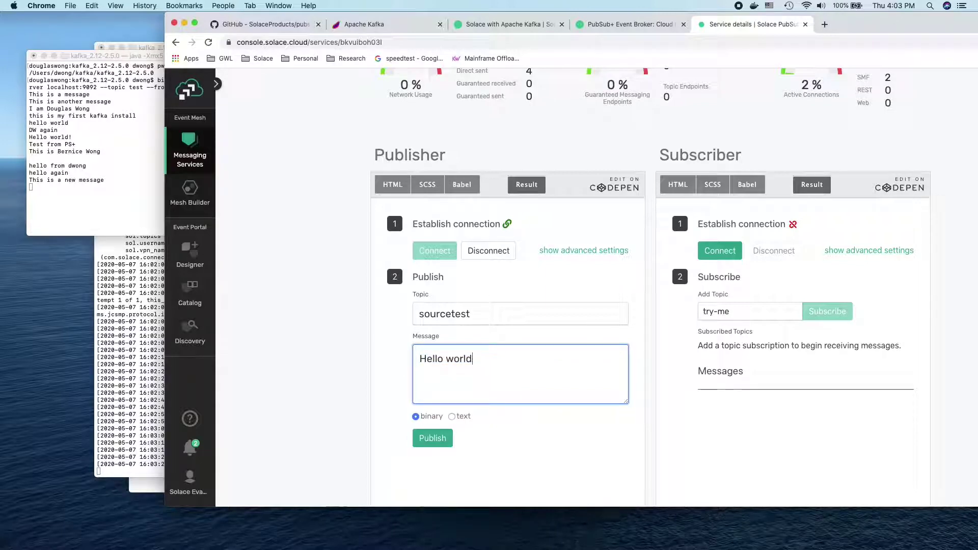
type("from PS+")
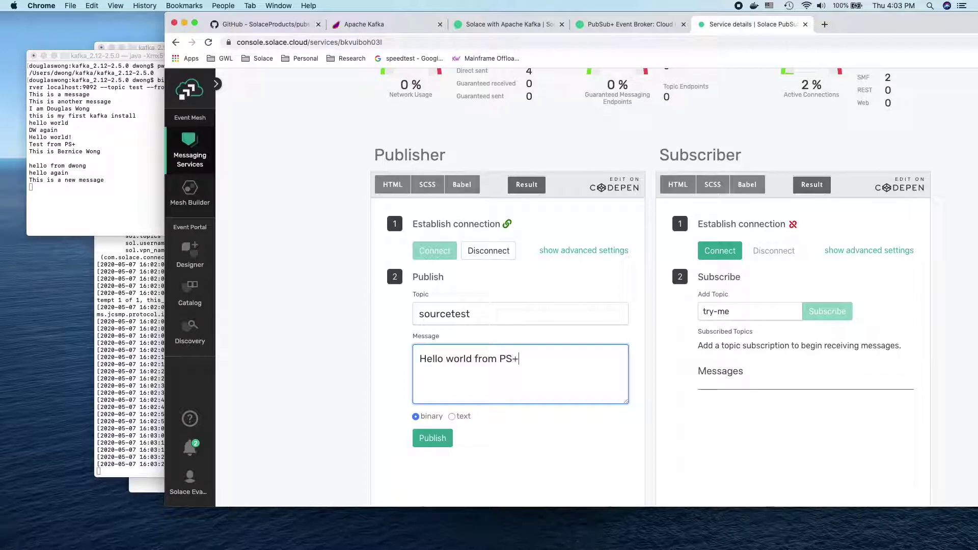
type(" to Kafka")
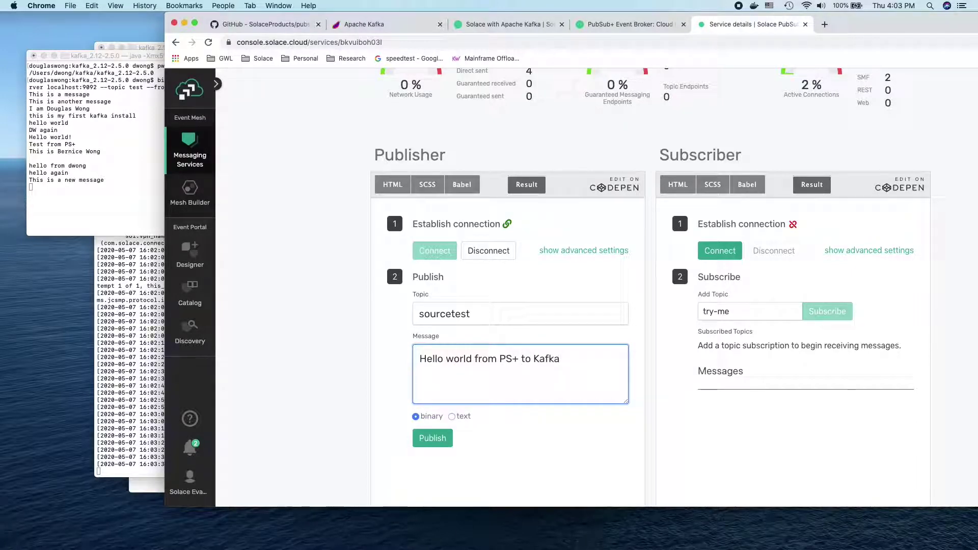
left_click(452, 416)
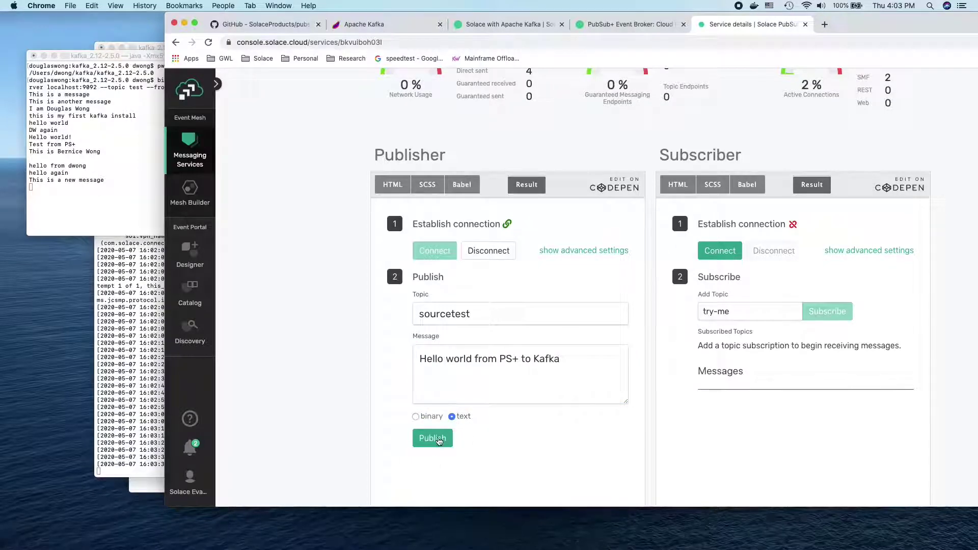
left_click(438, 440)
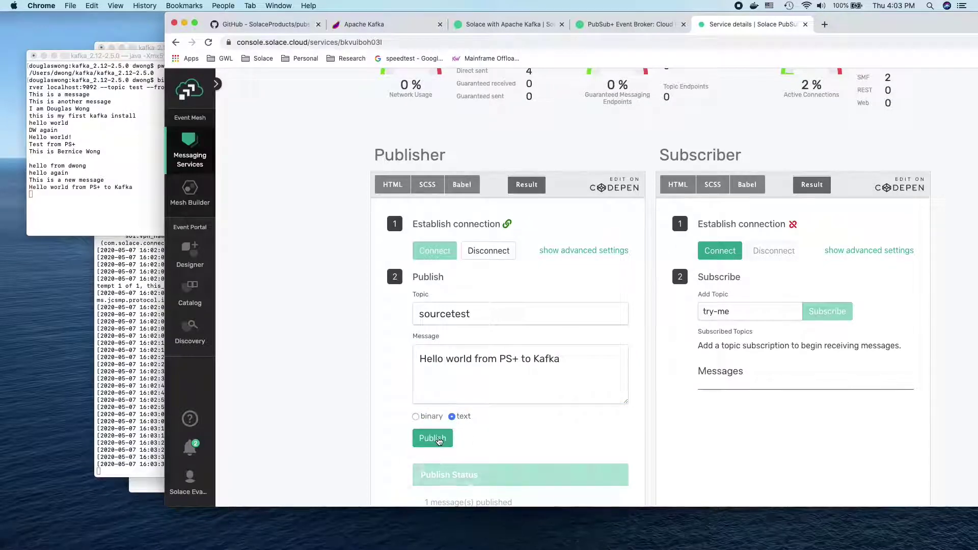
- Check the consumer on topic test for 'Hello world from PS+ to Kafka' and minimize Chrome to show the connector log
left_click(128, 225)
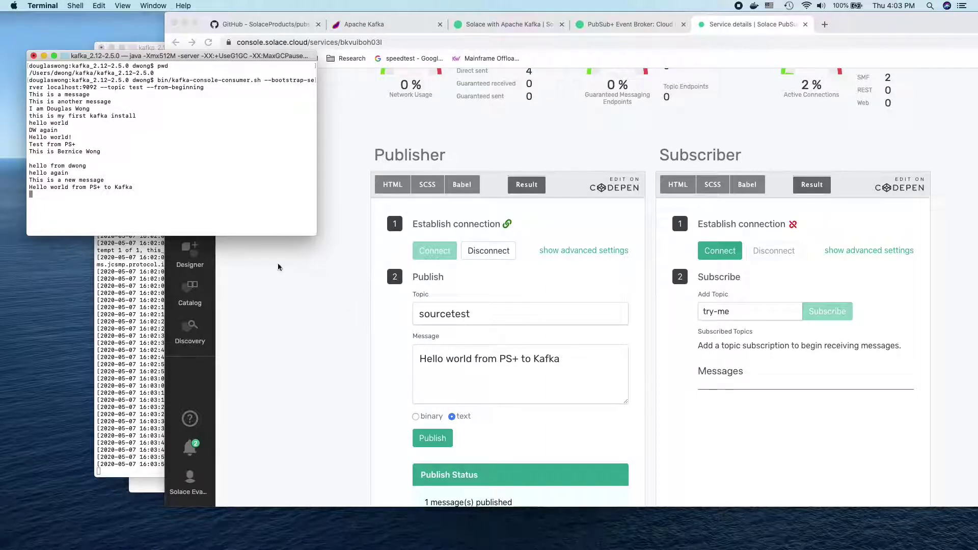
scroll(220, 337, "up", 1)
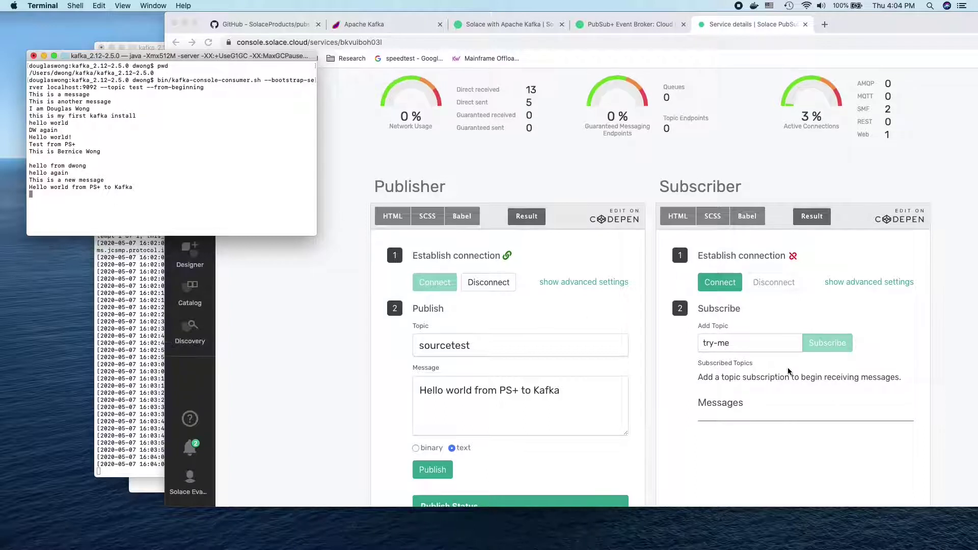
scroll(794, 360, "up", 1)
left_click(184, 23)
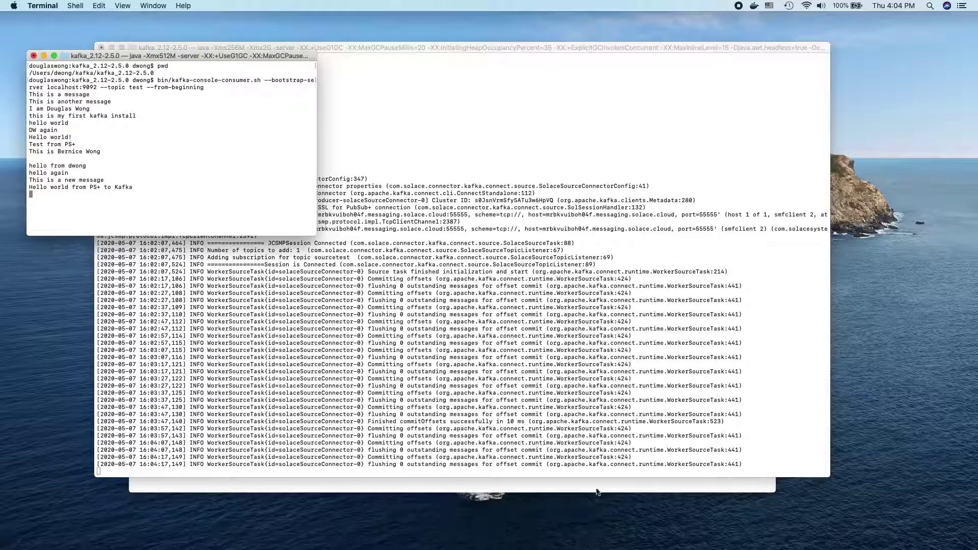
- Bring the config shell Terminal window to the front and centre it on screen
mouse_move(690, 548)
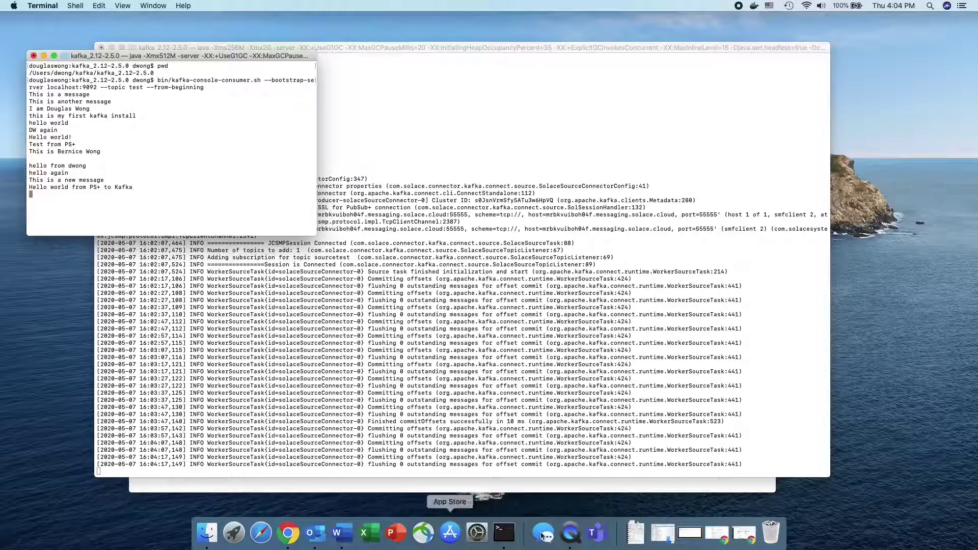
right_click(512, 539)
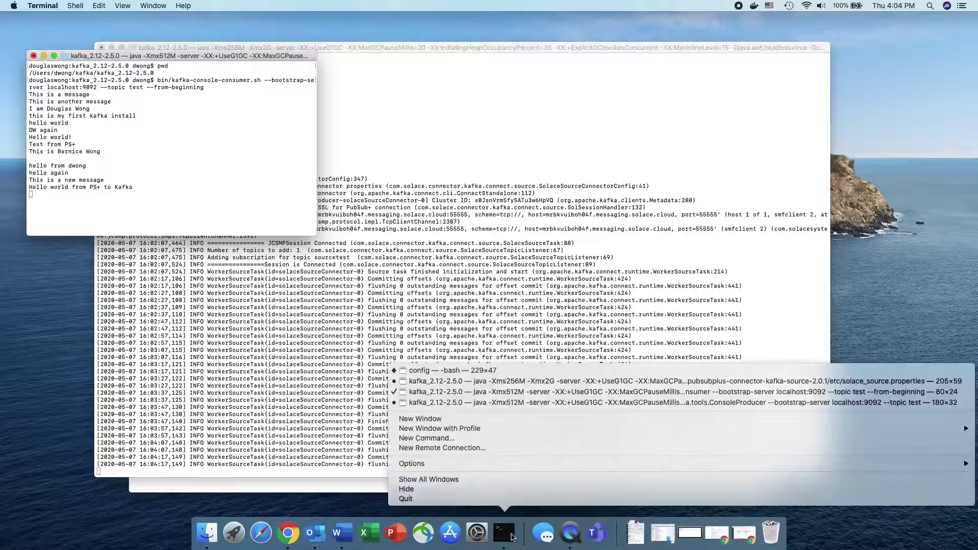
left_click(499, 375)
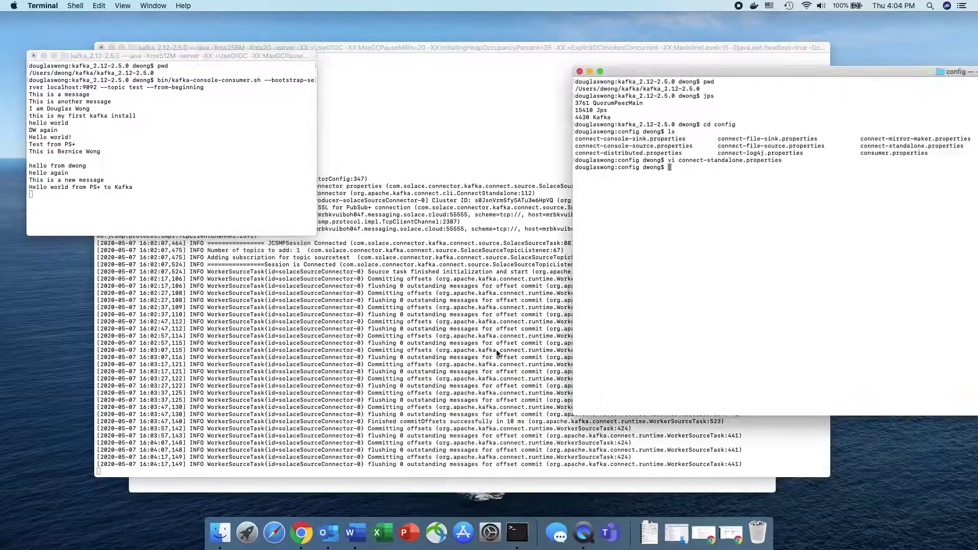
left_click_drag(768, 74, 597, 116)
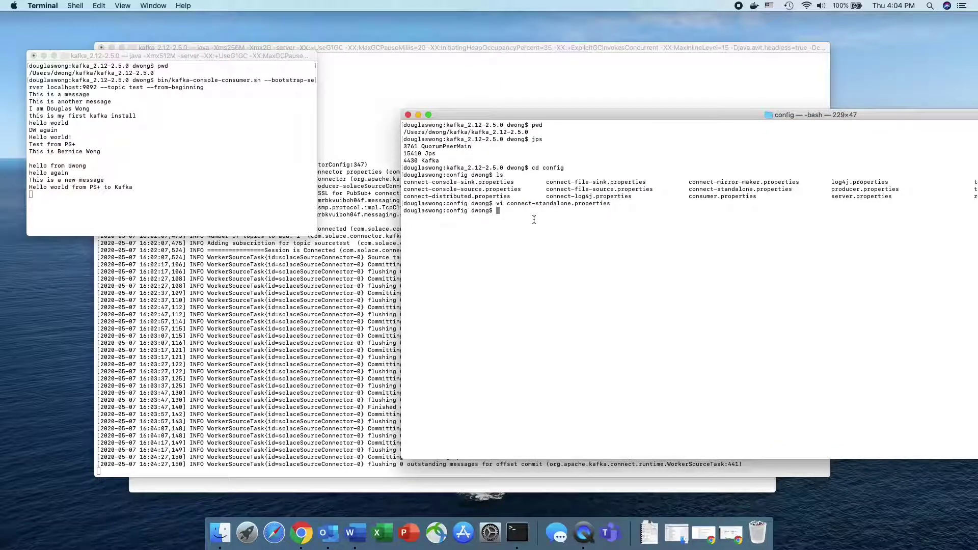
- Move up to kafka_2.12-2.5.0 and paste the connect-standalone.sh command with the sink connector properties
type("w")
type("d")
key("Return")
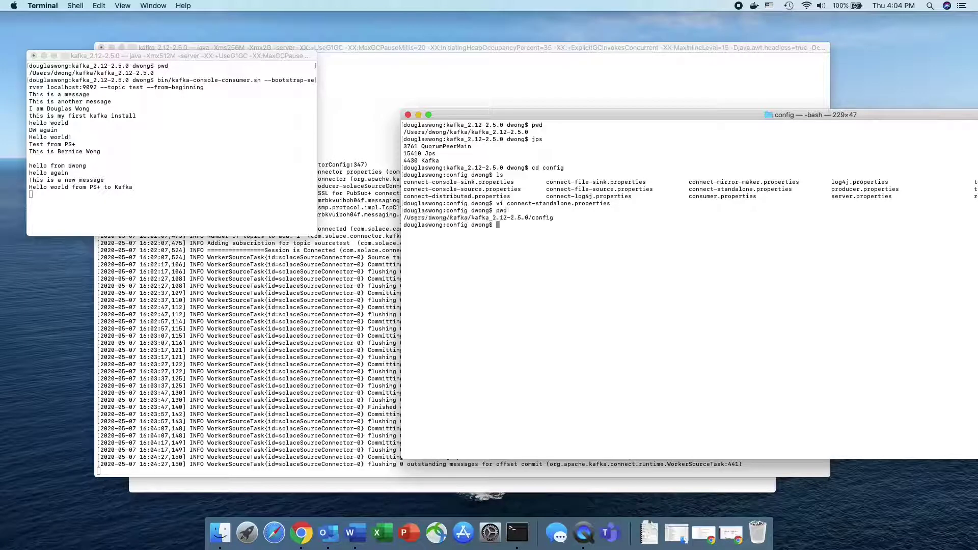
type("cd ../")
key("Return")
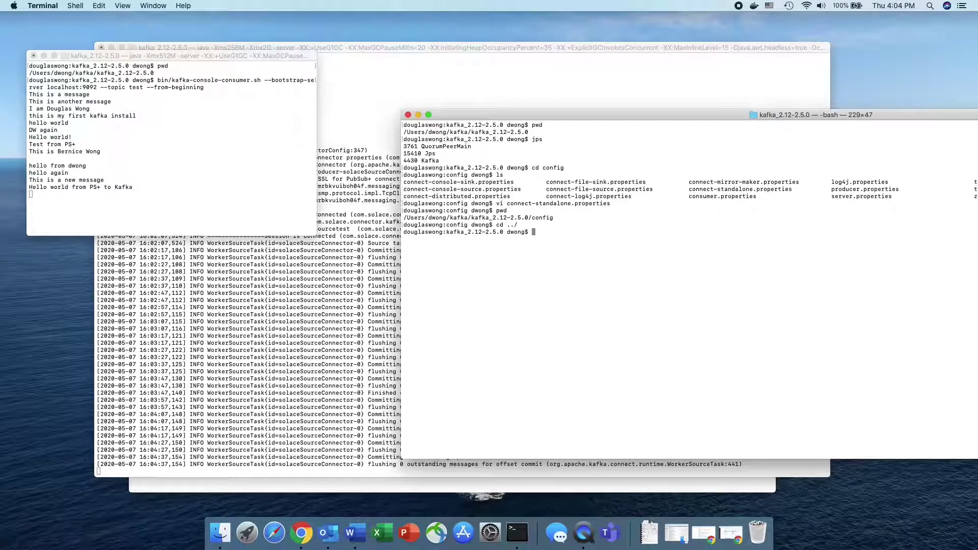
type("pwd")
key("Return")
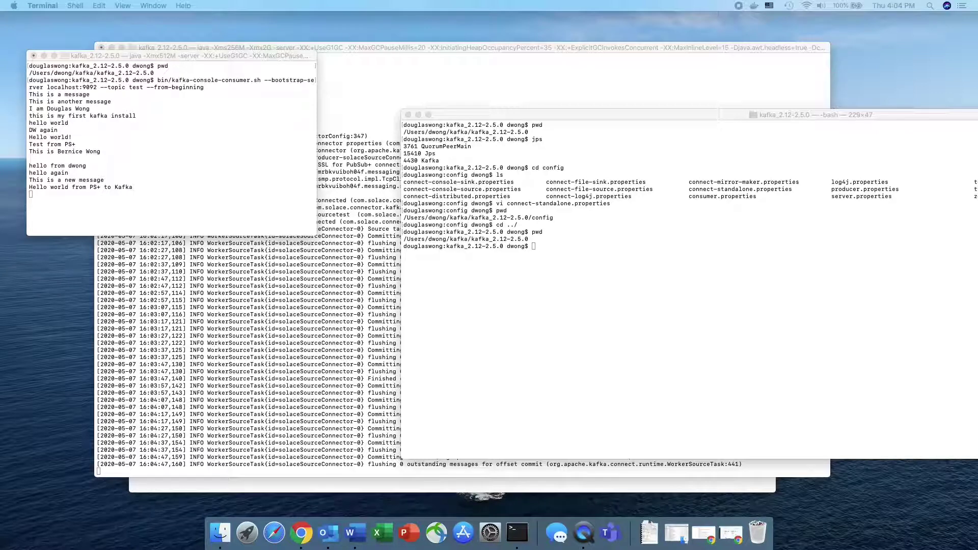
right_click(579, 251)
left_click(600, 263)
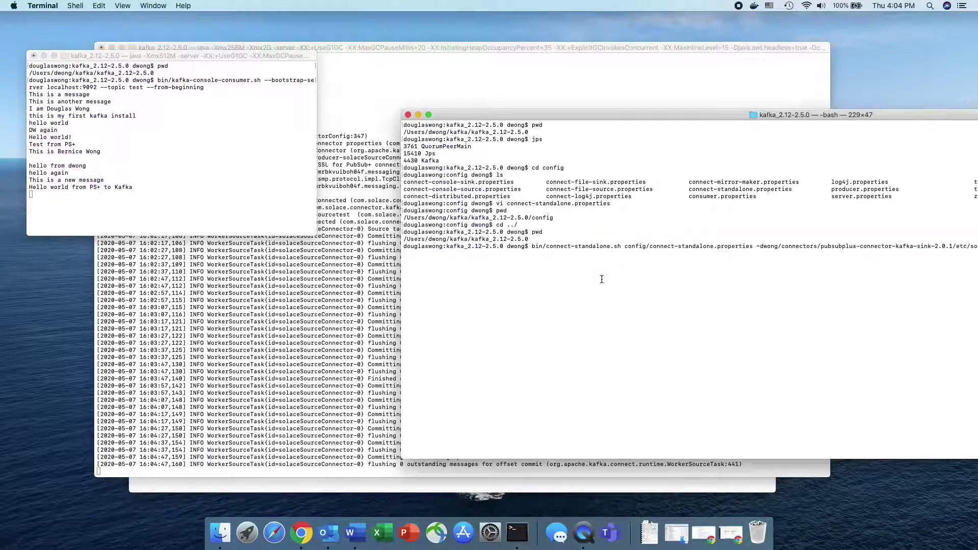
- Move the sink connector terminal aside and minimize the Kafka consumer window
left_click_drag(604, 118, 410, 97)
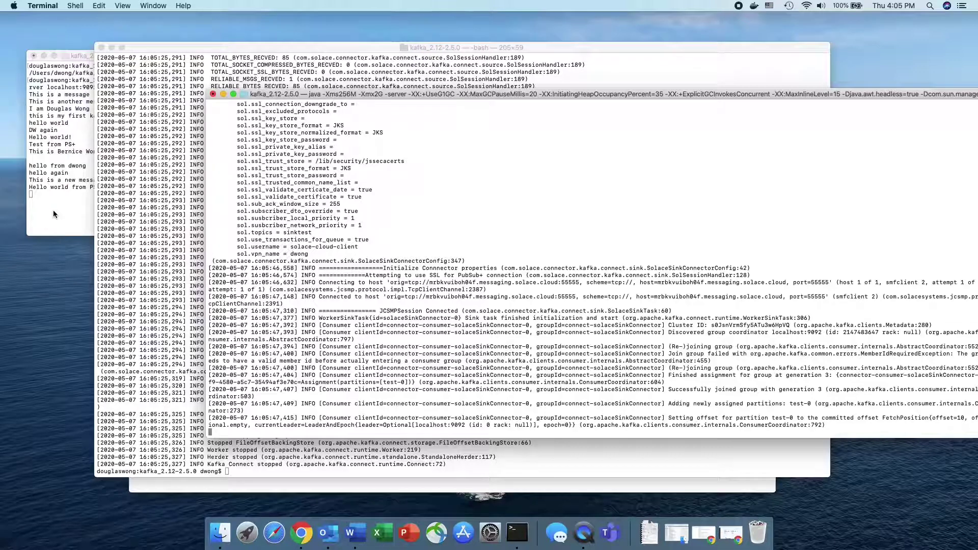
left_click(44, 60)
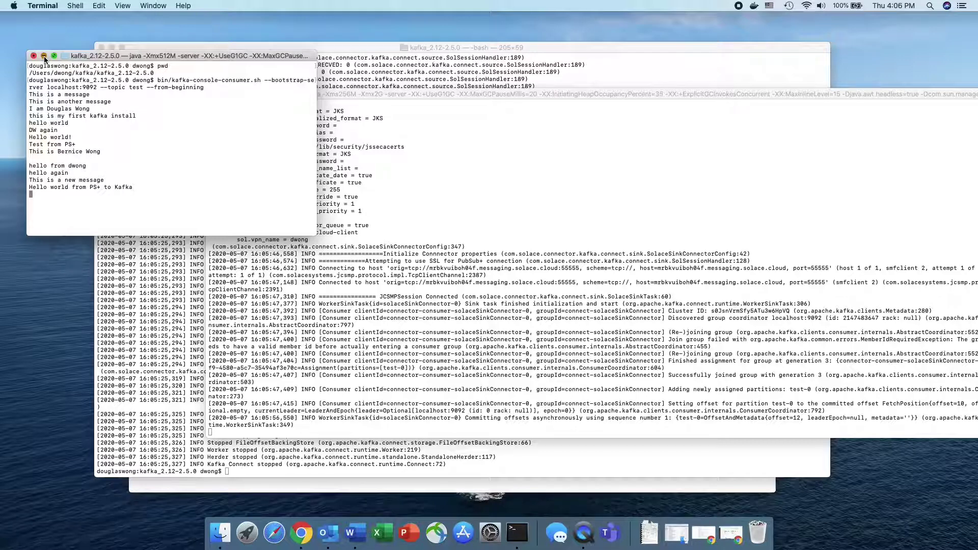
left_click(44, 56)
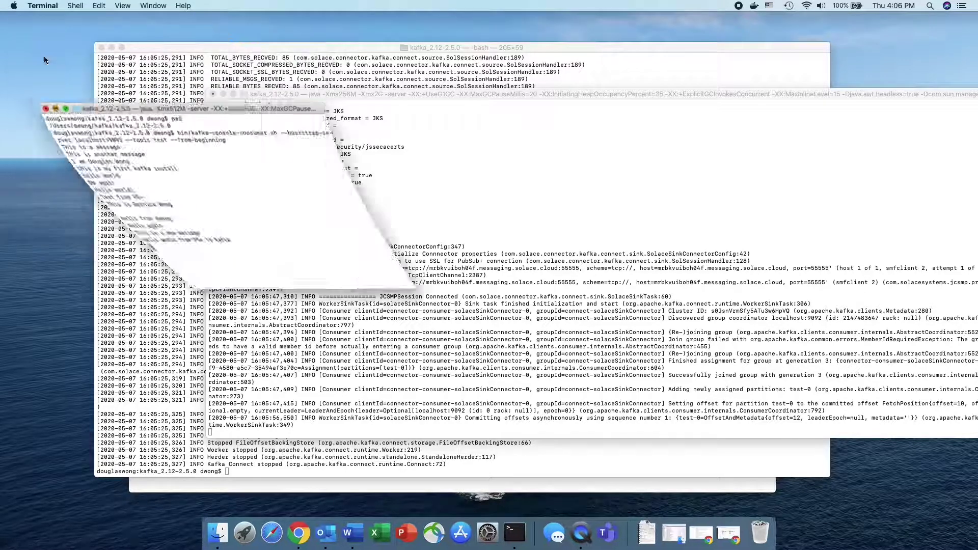
- Bring the Kafka console producer window forward, then return to Chrome's Try Me! page
right_click(510, 535)
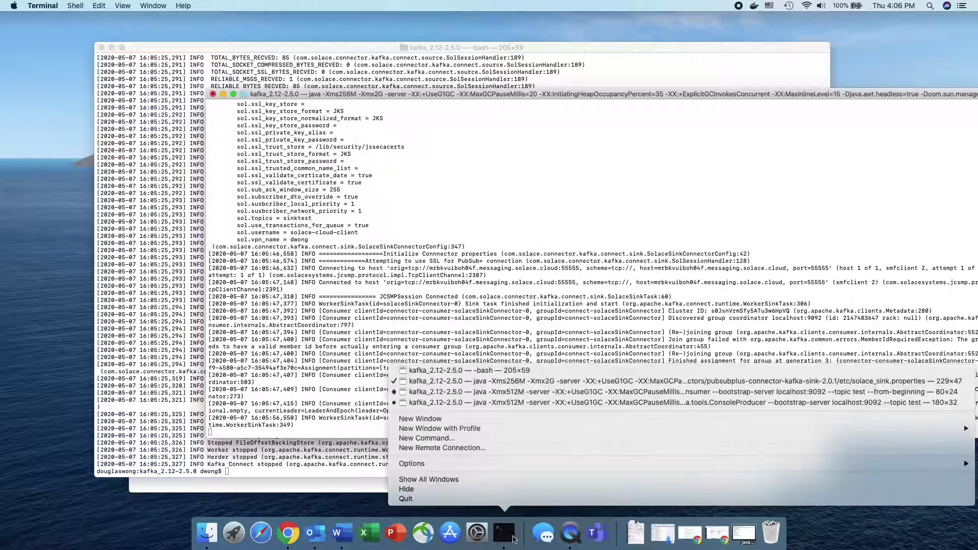
left_click(465, 402)
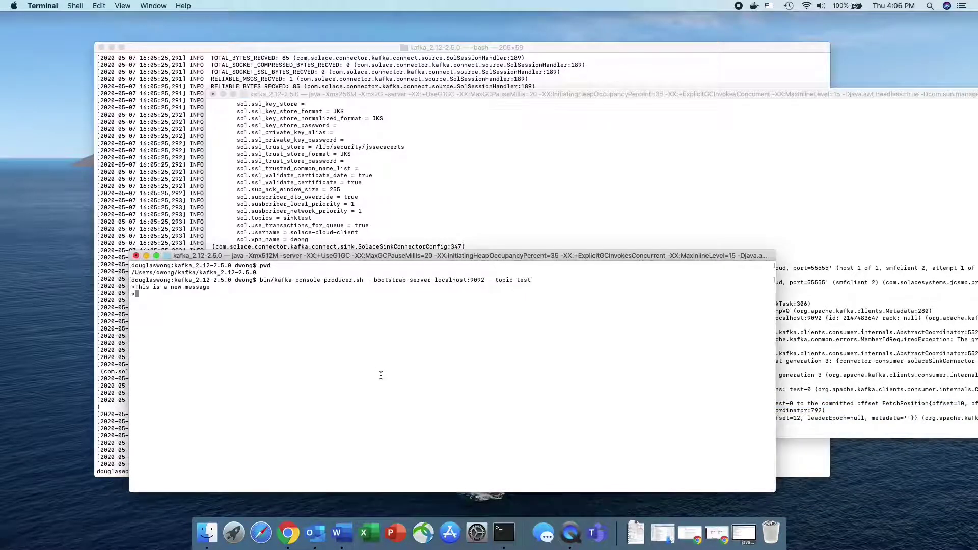
left_click_drag(326, 258, 231, 185)
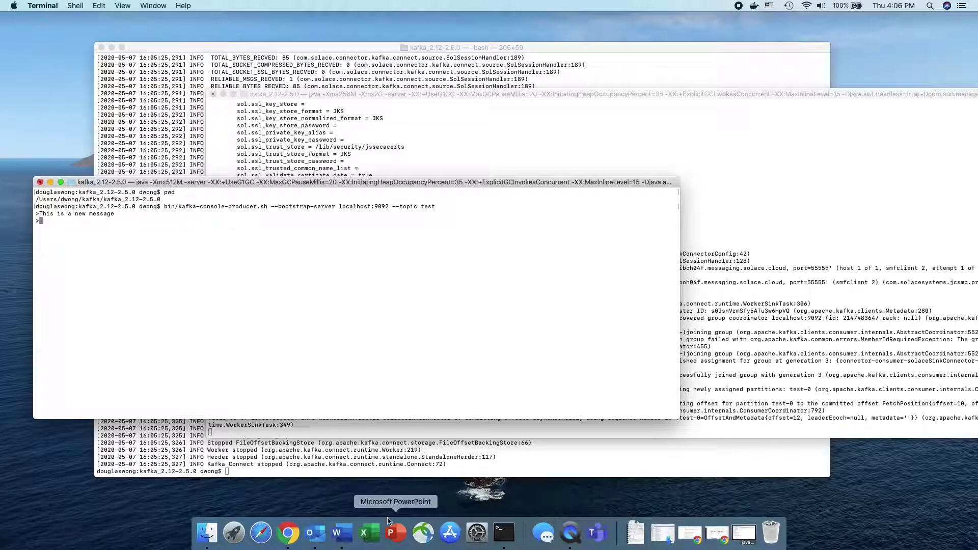
left_click(299, 543)
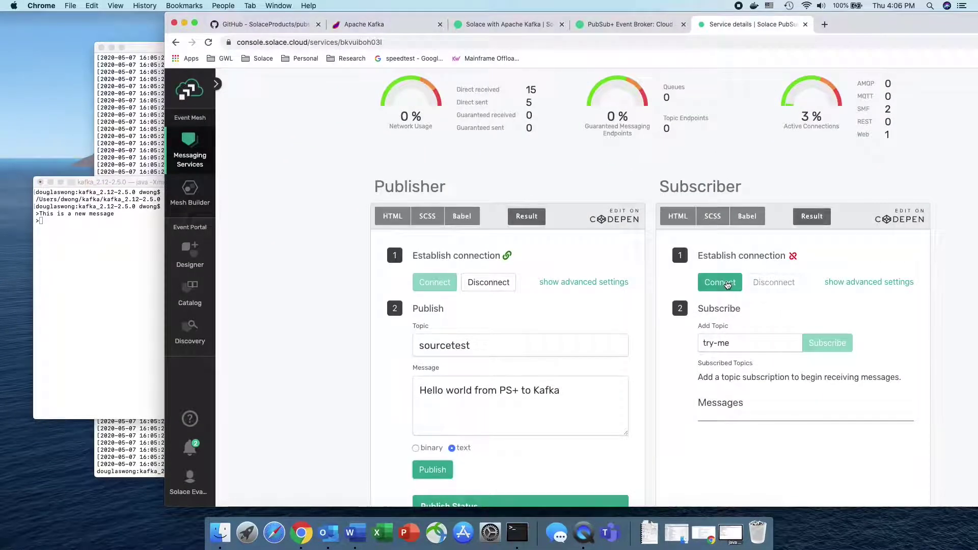
- Connect the Try Me! subscriber, replace topic try-me with sinktest, and subscribe
left_click(727, 286)
left_click_drag(774, 344, 656, 346)
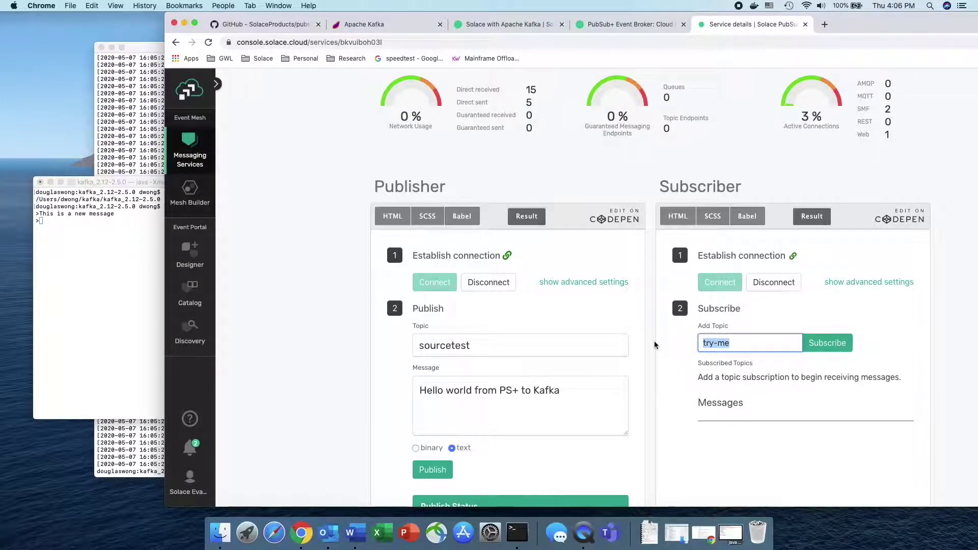
type("sinktest")
left_click(838, 347)
scroll(808, 406, "down", 1)
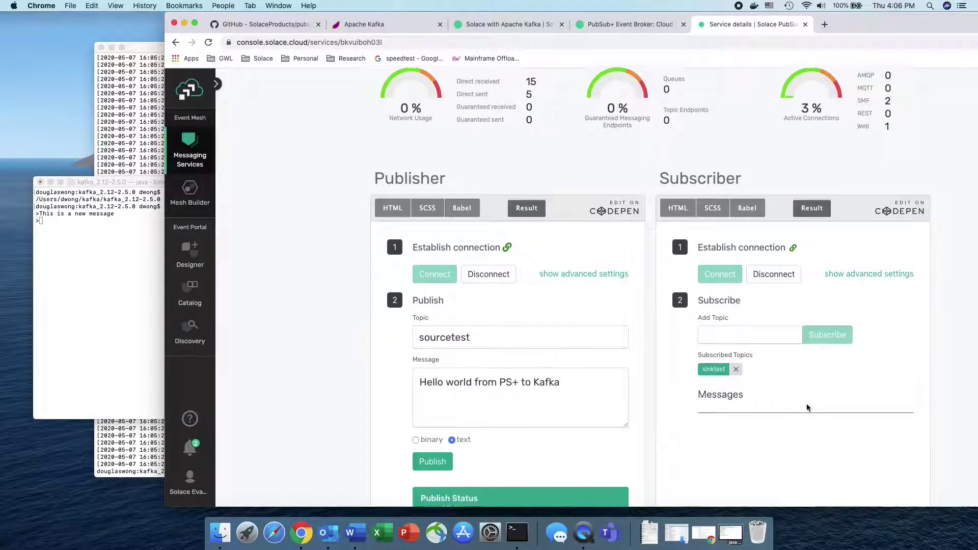
scroll(807, 407, "down", 2)
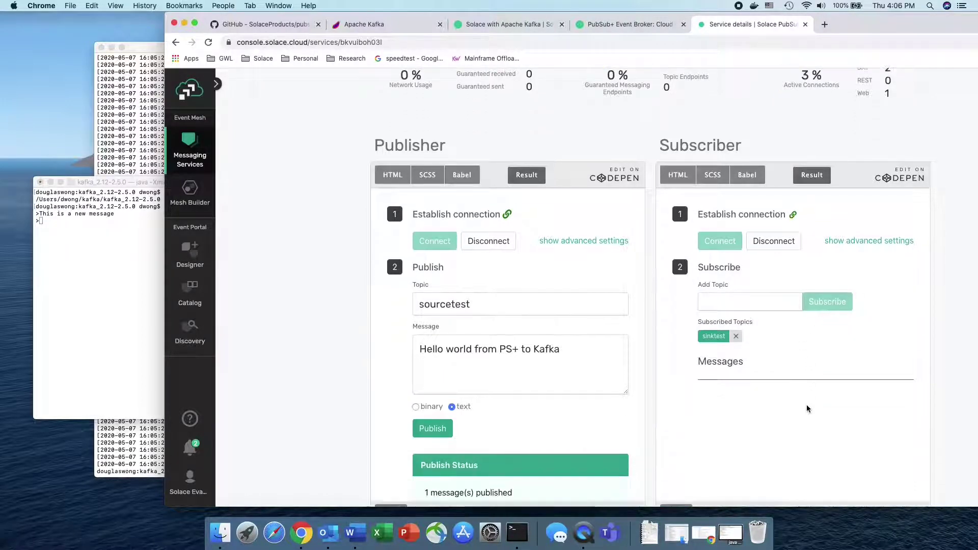
left_click(102, 251)
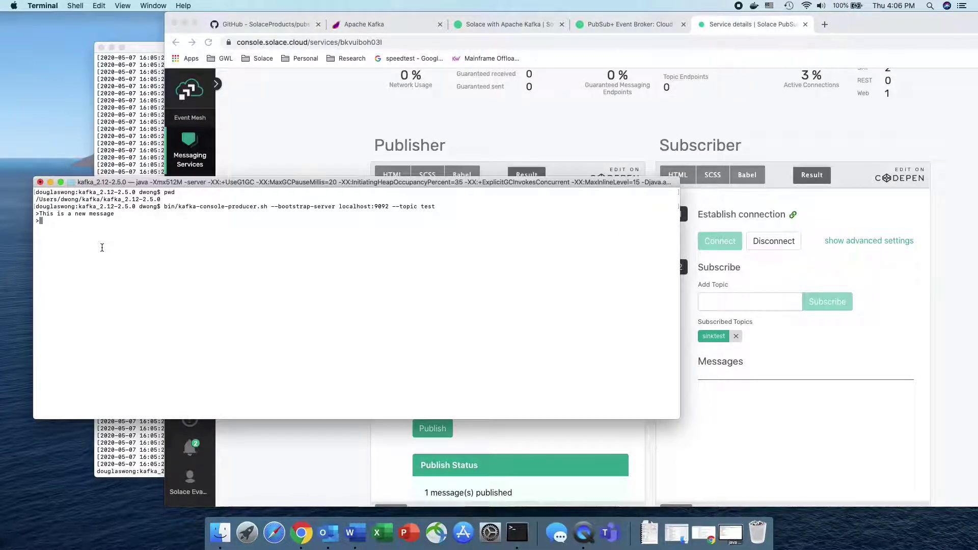
- Send 'Hello again, I am sending a message from Kafka to PS+' from the Kafka producer to topic test
type("Hello again, ")
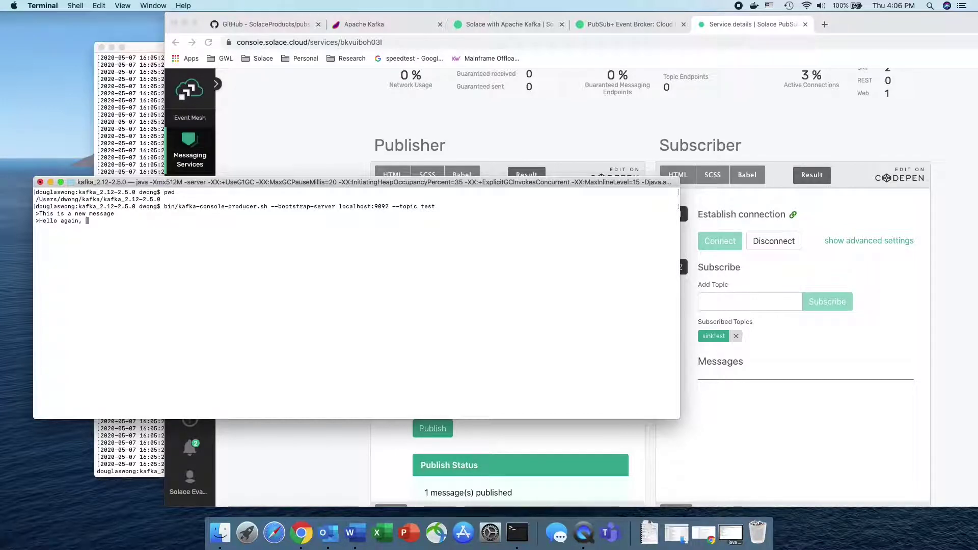
type("I am sending a message from Kafka to P")
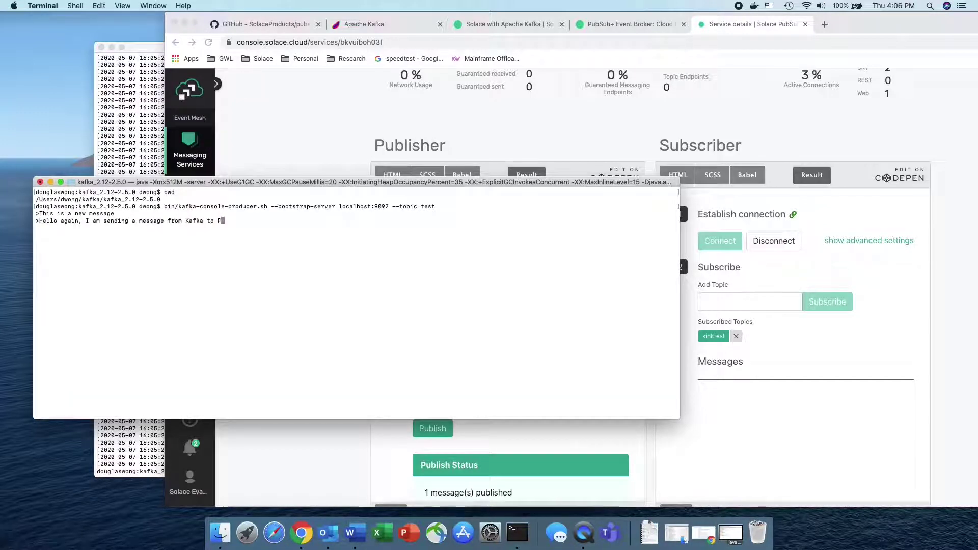
type("S+")
key("Return")
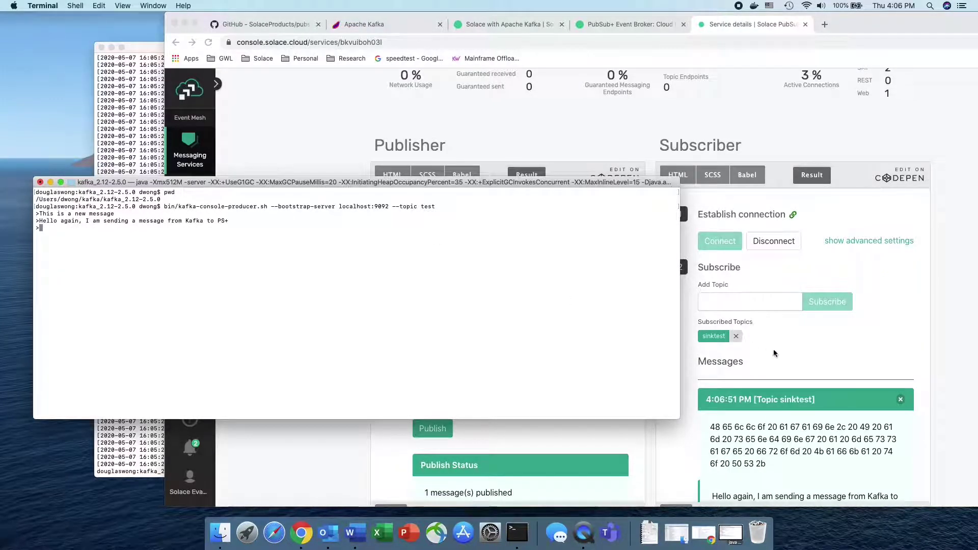
scroll(773, 353, "down", 3)
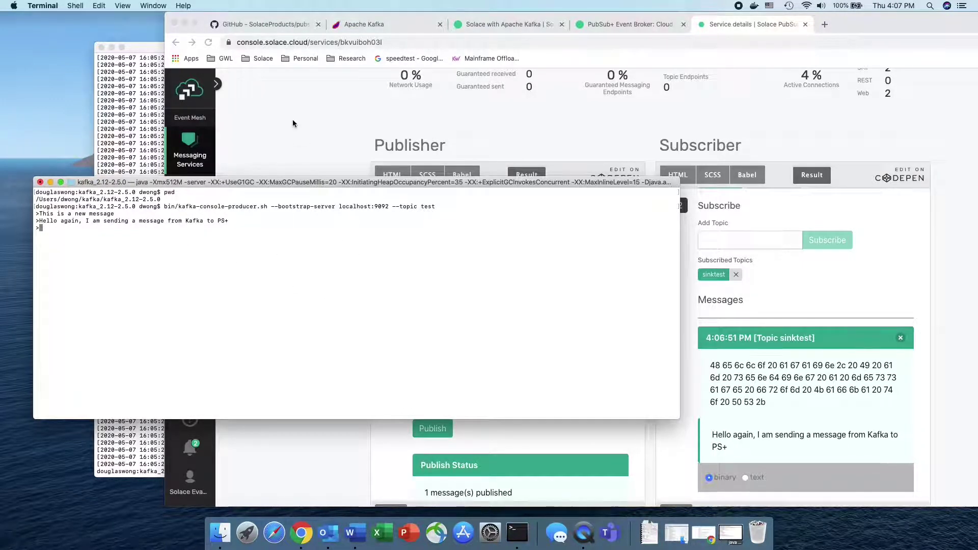
- Open the sink connector's GitHub README and highlight SolDynamicDestinationRecordProcessor under Event Processing
left_click(508, 24)
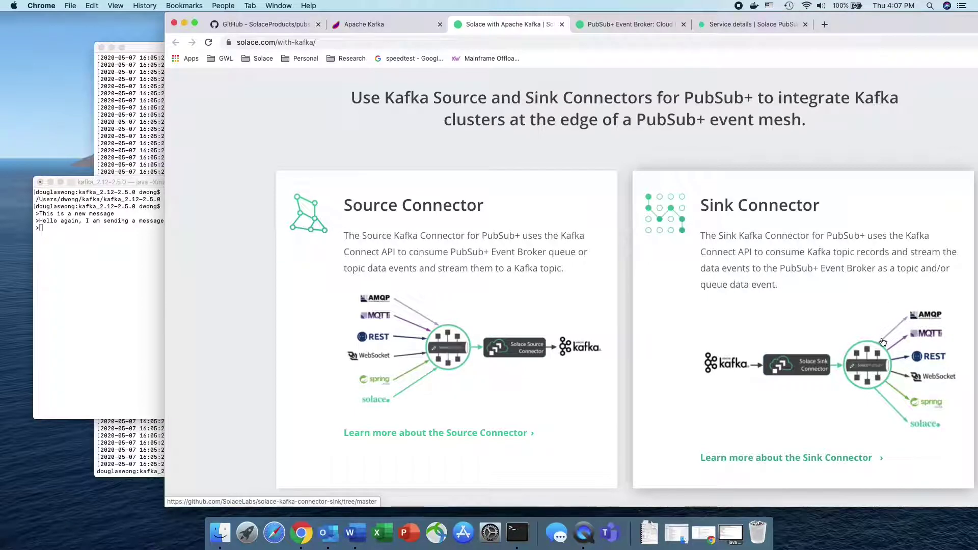
left_click(279, 26)
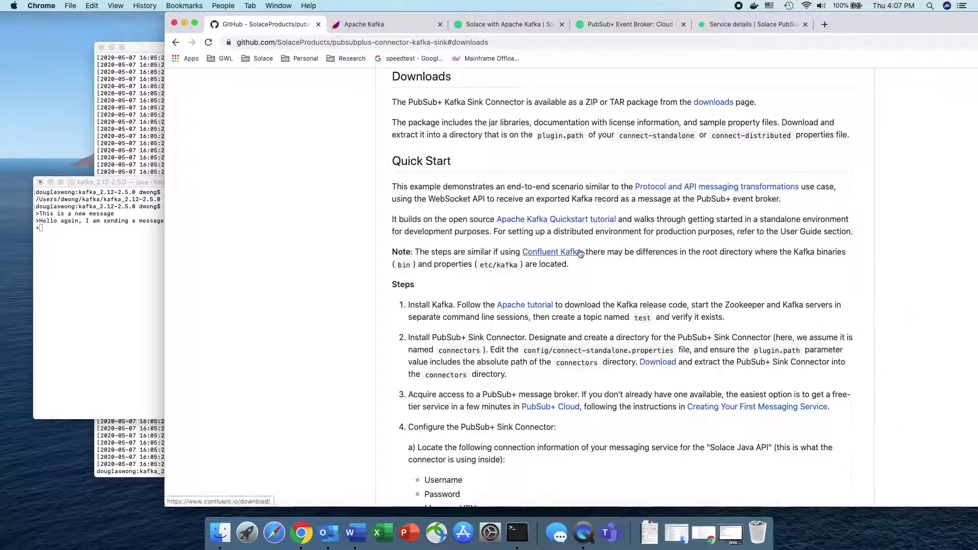
scroll(580, 253, "up", 5)
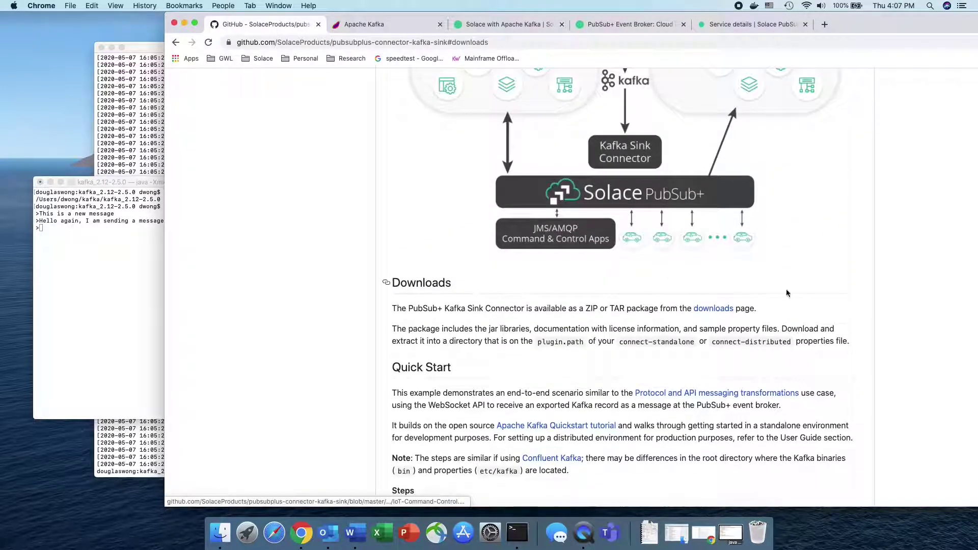
scroll(802, 291, "up", 5)
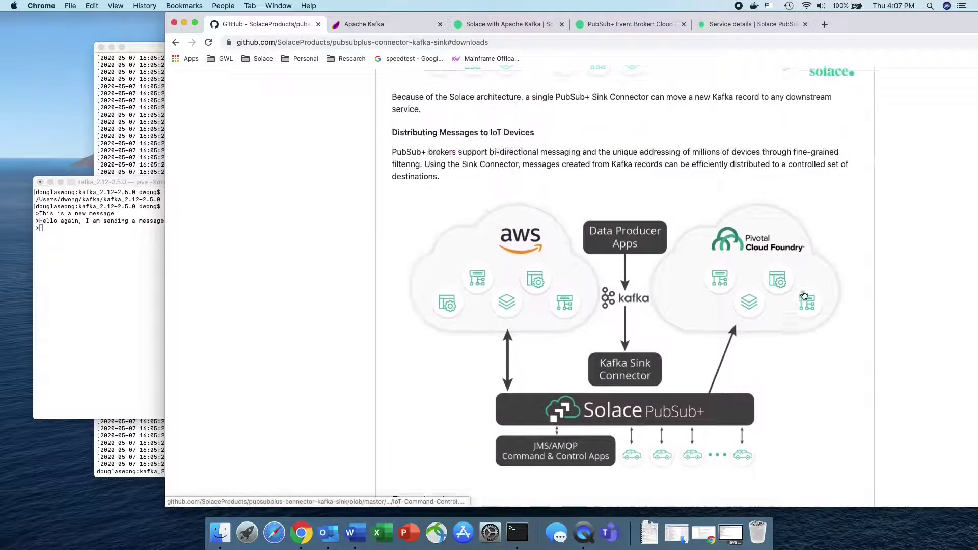
scroll(804, 296, "up", 6)
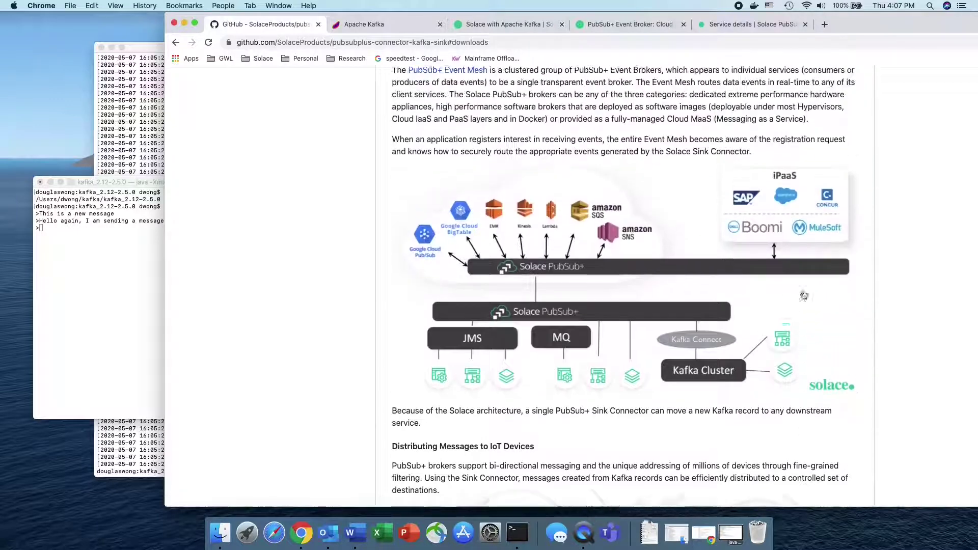
scroll(804, 296, "up", 2)
scroll(804, 296, "up", 2)
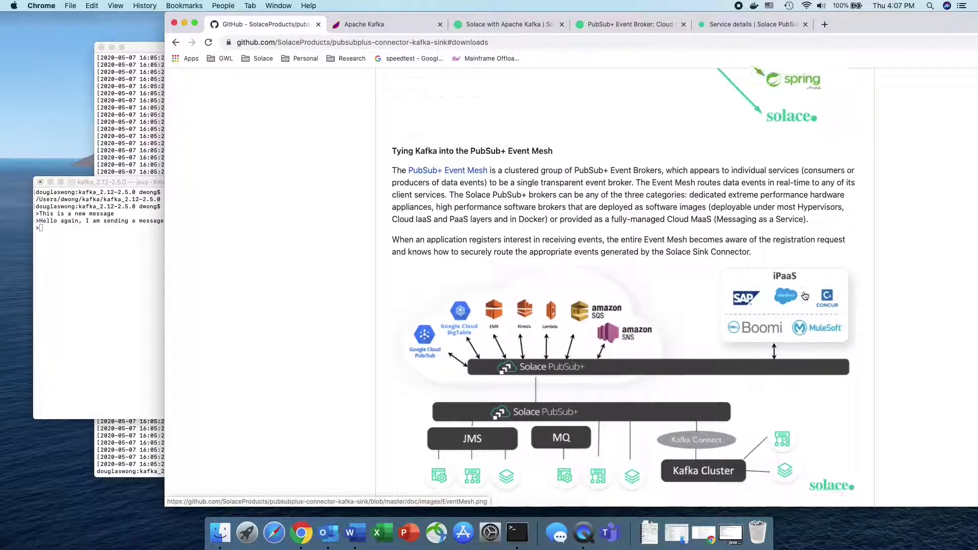
scroll(807, 298, "down", 5)
scroll(808, 298, "down", 20)
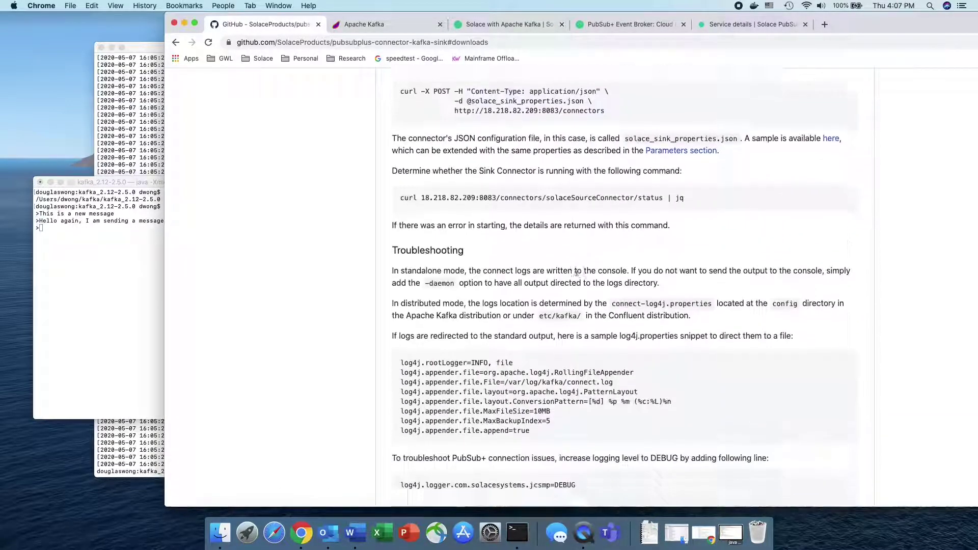
scroll(576, 268, "down", 2)
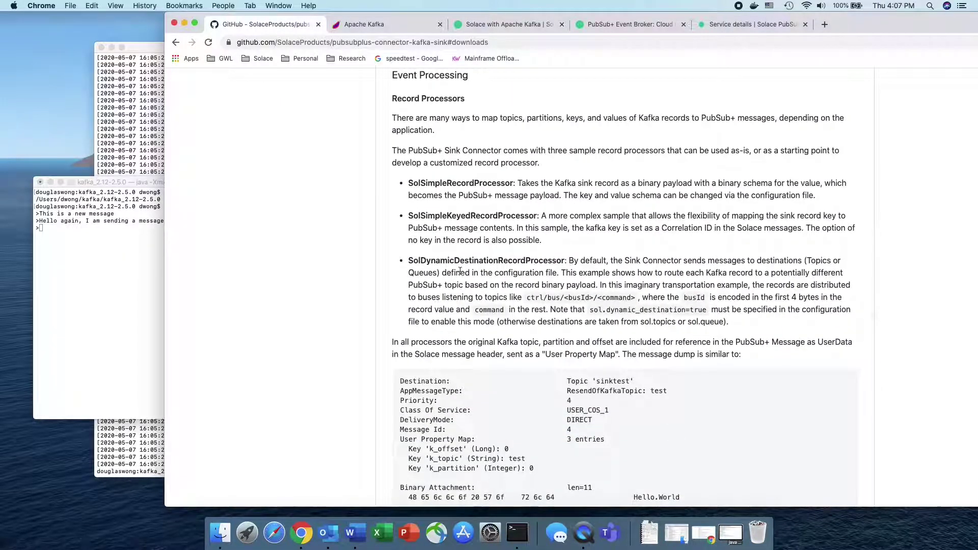
left_click_drag(408, 262, 510, 263)
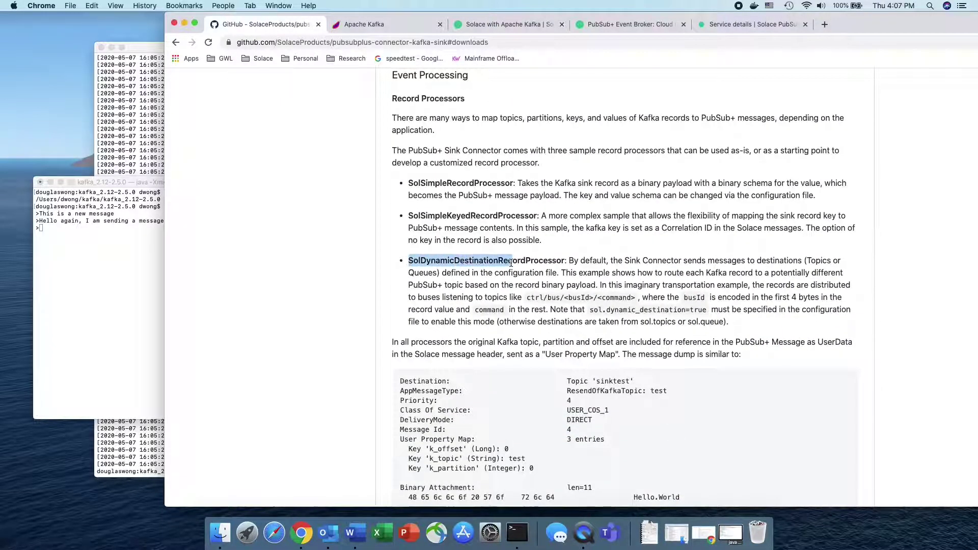